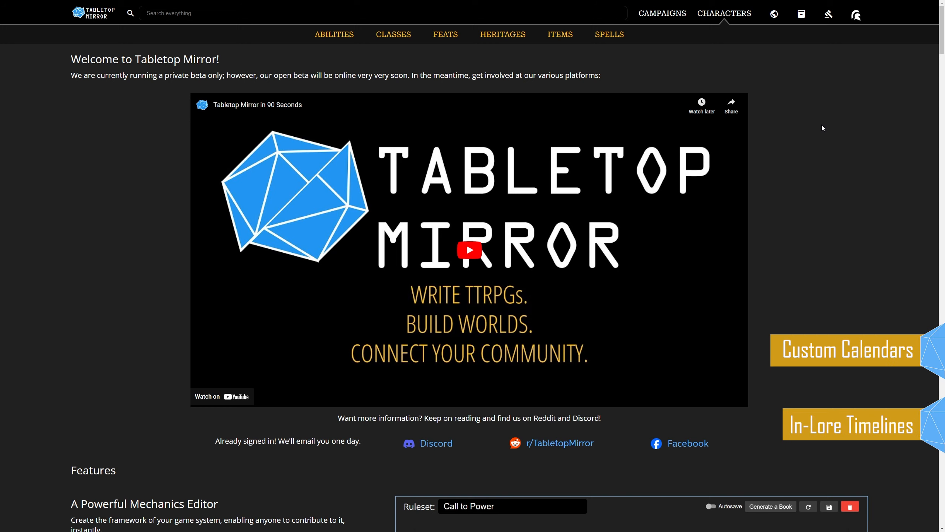
Open the Mort Standard Calendar from the worldbuilding calendars and highlight its date format.
{"action": "left_click", "coordinate": [774, 14]}
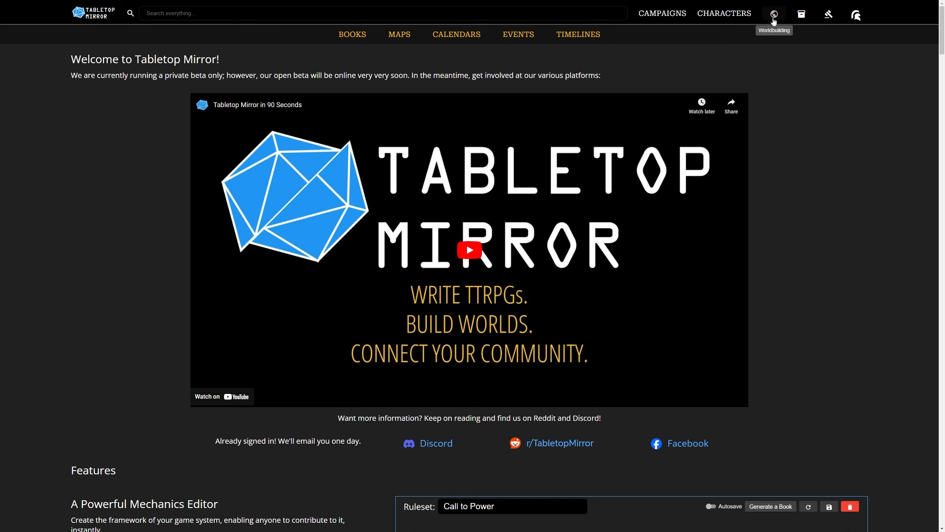
{"action": "left_click", "coordinate": [475, 40]}
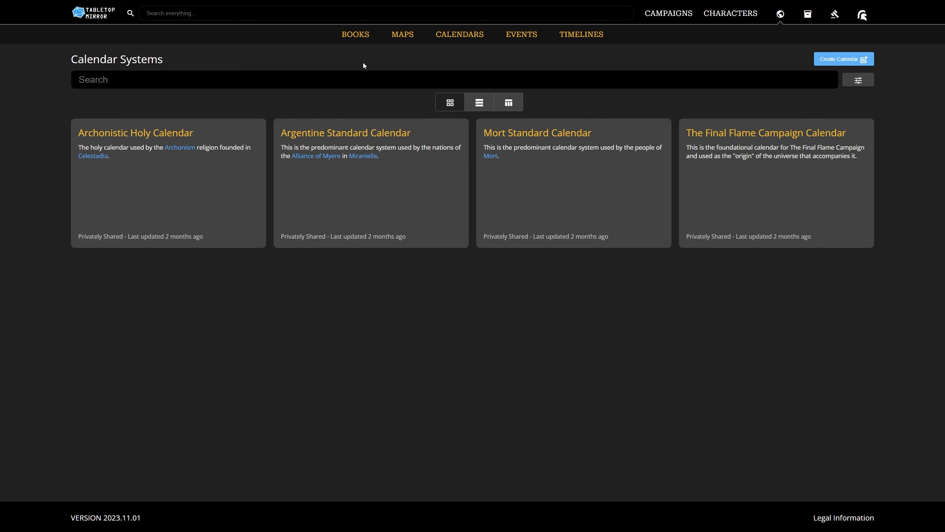
{"action": "left_click", "coordinate": [541, 132]}
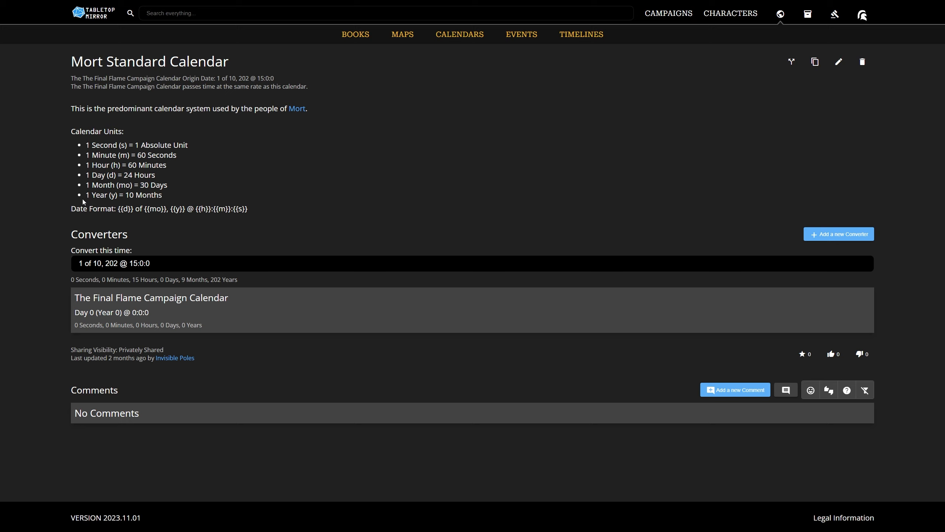
{"action": "left_click_drag", "start_coordinate": [61, 209], "coordinate": [251, 211]}
{"action": "left_click", "coordinate": [272, 201]}
Try converting the Mort date with the month set to 11, and return the month to 10.
{"action": "left_click", "coordinate": [100, 263]}
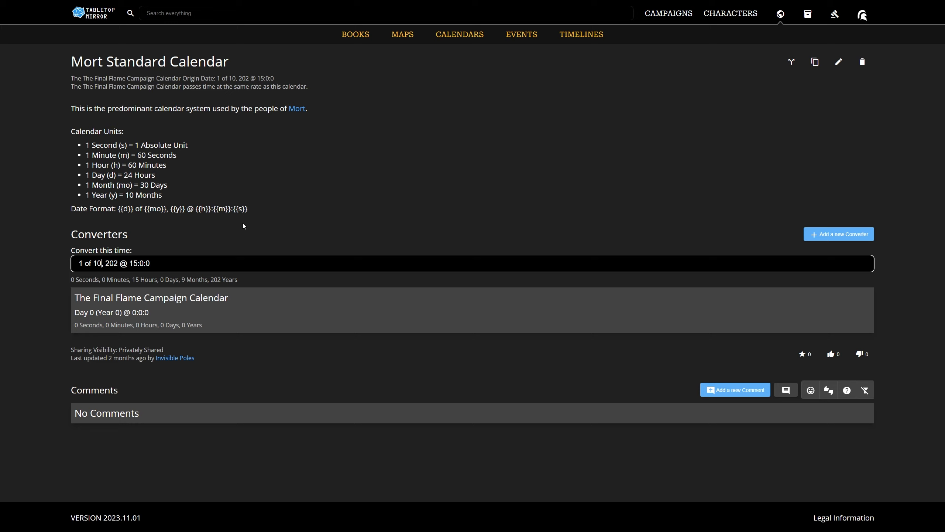
{"action": "key", "text": "BackSpace"}
{"action": "type", "text": "1"}
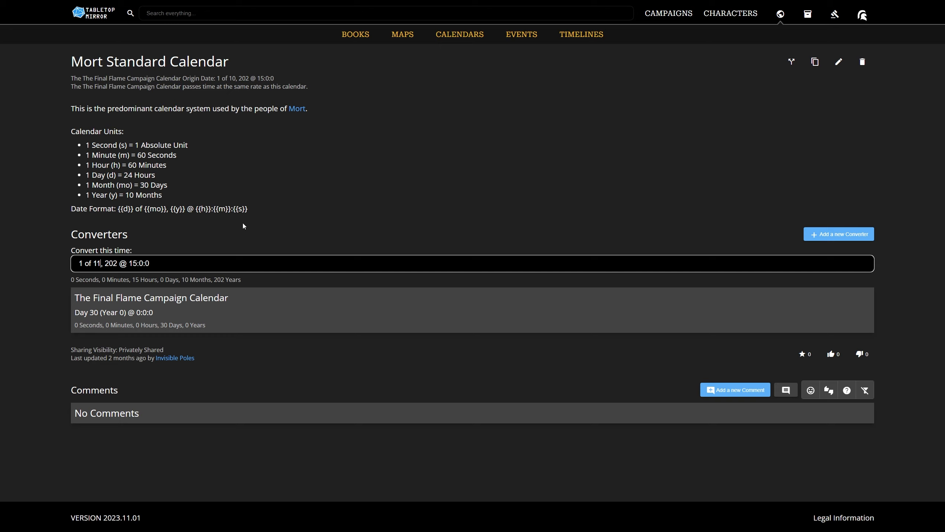
{"action": "key", "text": "BackSpace"}
{"action": "key", "text": "BackSpace"}
{"action": "type", "text": "10"}
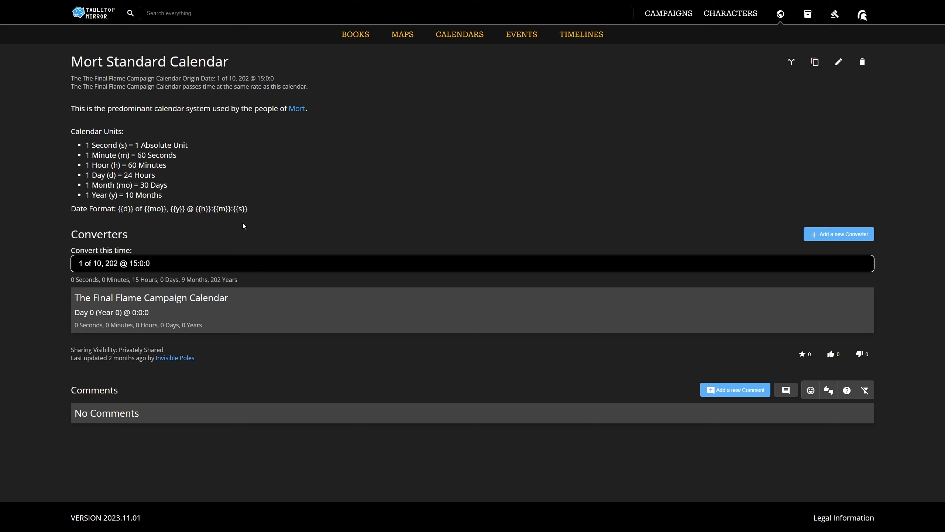
Set the date being converted to 3 of 10, 203 @ 15:0:0.
{"action": "key", "text": "Delete"}
{"action": "type", "text": "3"}
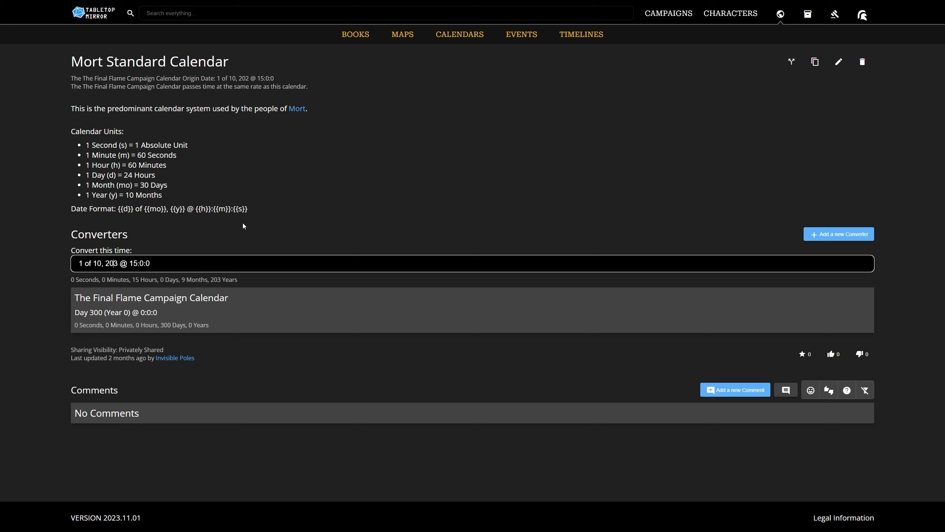
{"action": "key", "text": "BackSpace"}
{"action": "type", "text": "2"}
{"action": "key", "text": "BackSpace"}
{"action": "type", "text": "3"}
Add a converter for the Argentine Standard Calendar to the Mort Standard Calendar.
{"action": "left_click", "coordinate": [834, 234]}
{"action": "left_click", "coordinate": [453, 275]}
{"action": "left_click", "coordinate": [532, 317]}
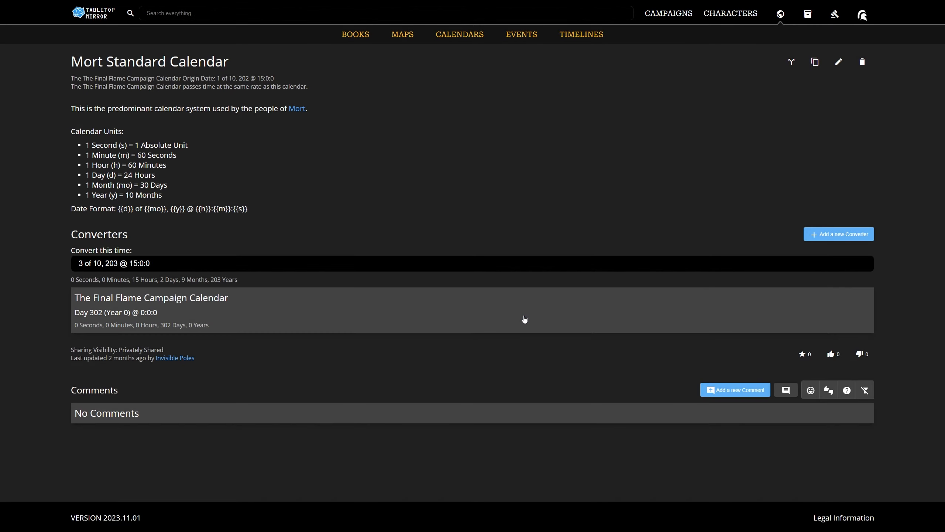
Set the date being converted to 1 of 10, 202 @ 15:0:0.
{"action": "left_click", "coordinate": [84, 263]}
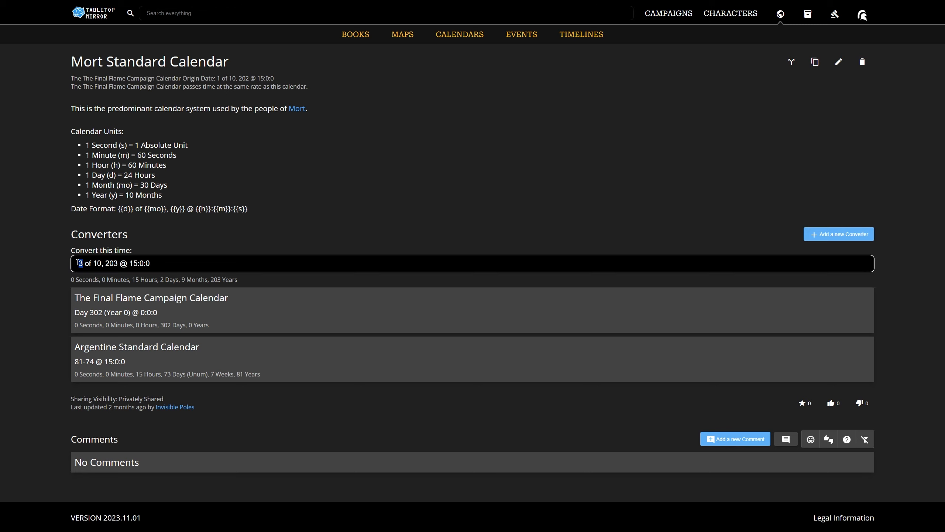
{"action": "key", "text": "BackSpace"}
{"action": "type", "text": "1"}
{"action": "key", "text": "BackSpace"}
{"action": "type", "text": "2"}
{"action": "left_click", "coordinate": [162, 238]}
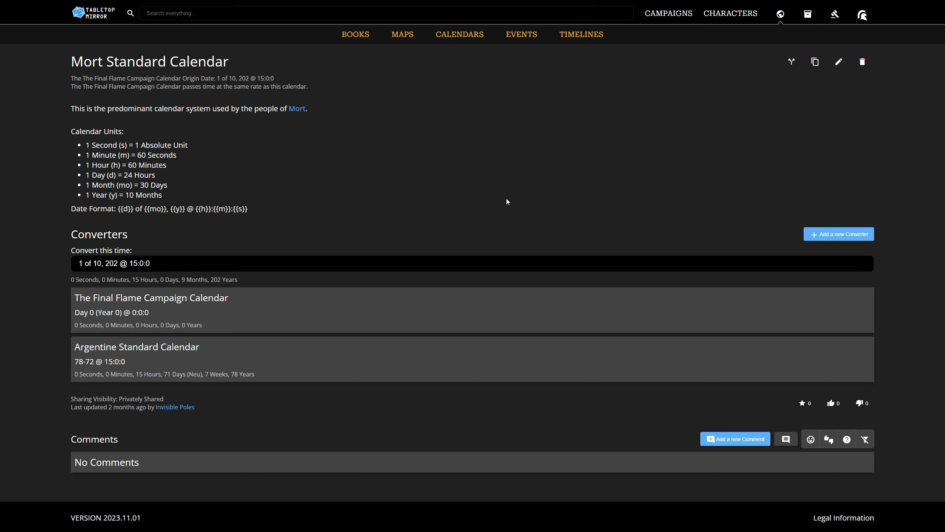
Create a new calendar system named My First Calendar.
{"action": "left_click", "coordinate": [466, 37]}
{"action": "left_click", "coordinate": [842, 58]}
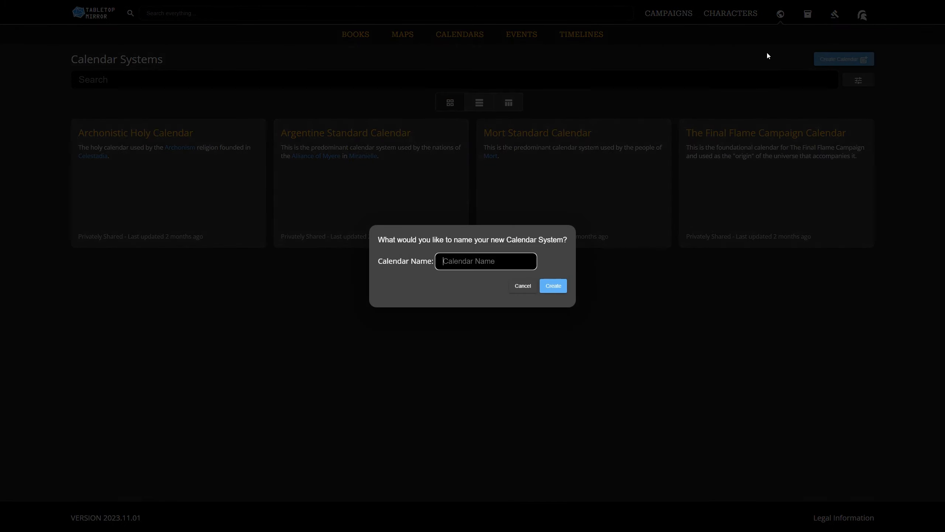
{"action": "type", "text": "My First Calendar"}
{"action": "left_click", "coordinate": [555, 288]}
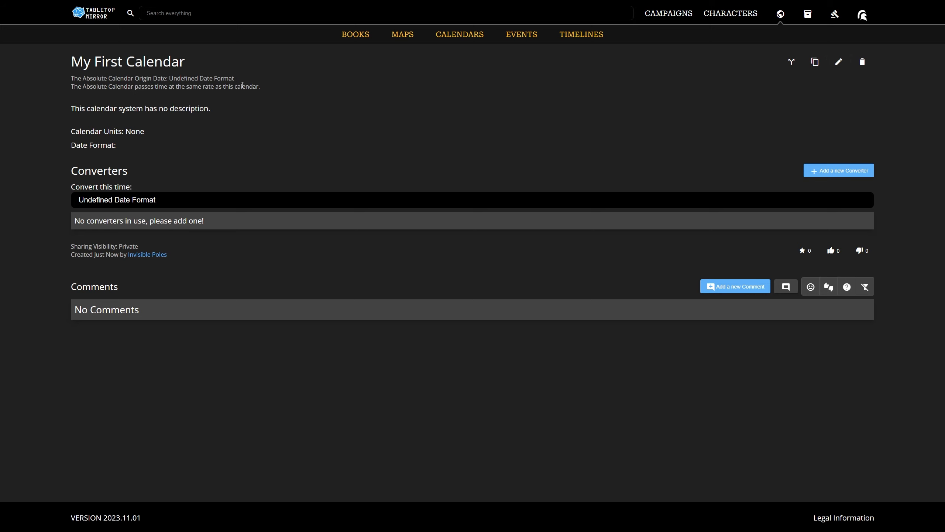
Open the new calendar for editing and add a time unit Second equal to 1 Absolute Unit.
{"action": "left_click", "coordinate": [839, 62]}
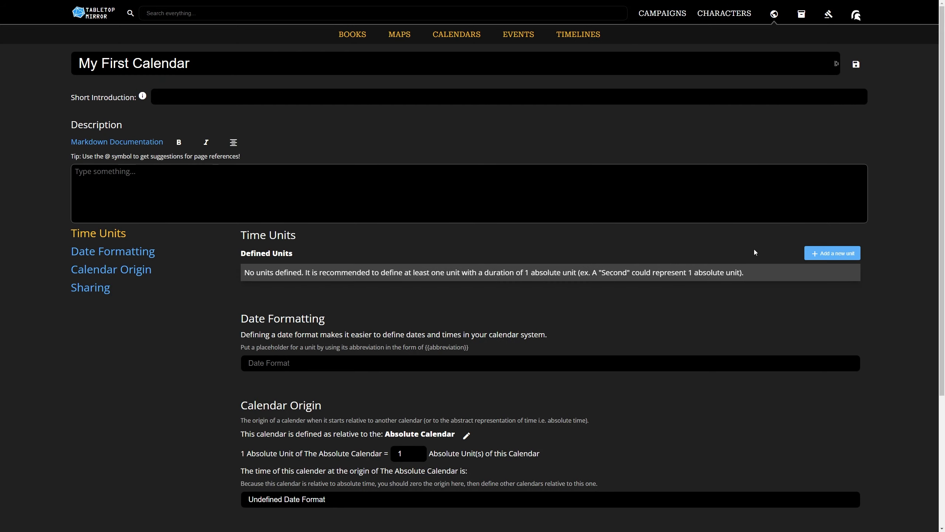
{"action": "left_click", "coordinate": [815, 252]}
{"action": "type", "text": "Second"}
{"action": "left_click_drag", "start_coordinate": [669, 276], "coordinate": [636, 277]}
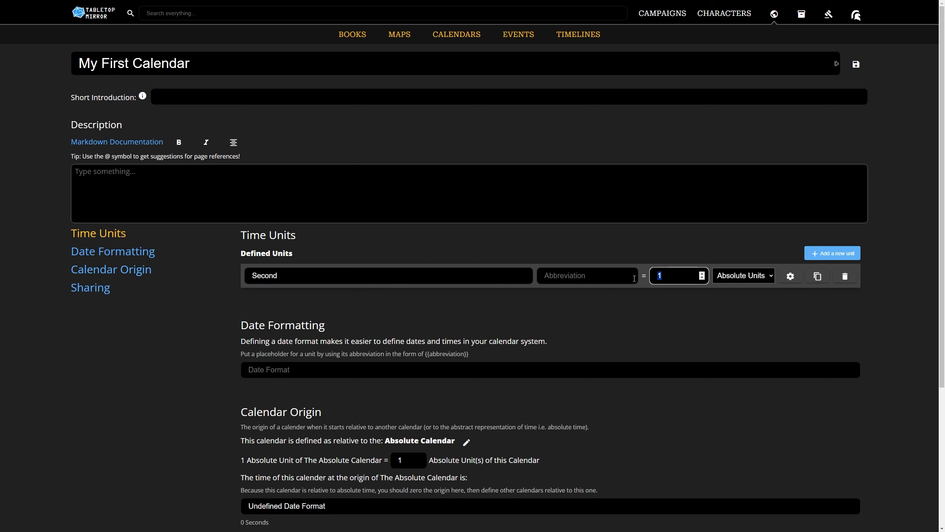
{"action": "left_click", "coordinate": [766, 277]}
{"action": "left_click", "coordinate": [811, 315]}
Add a time unit Minute with a length of 60 Seconds.
{"action": "left_click", "coordinate": [817, 276]}
{"action": "type", "text": "Minute"}
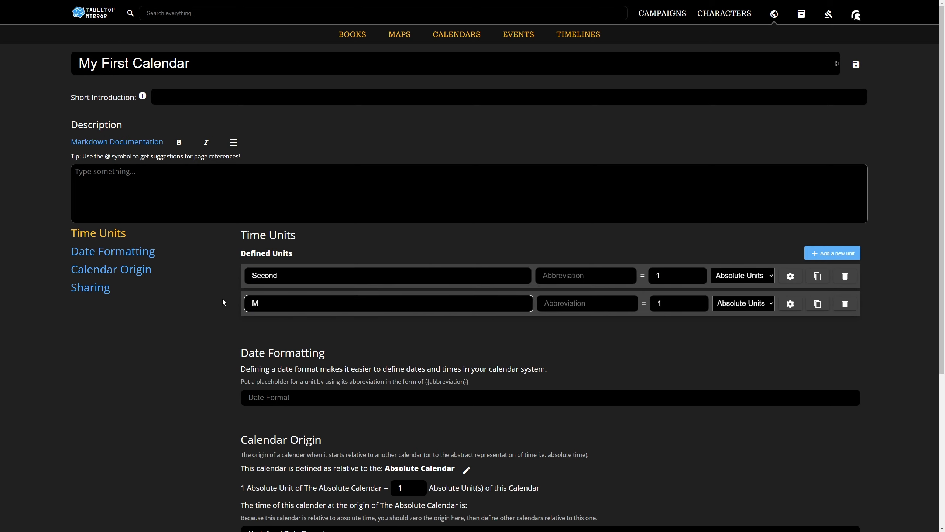
{"action": "key", "text": "Tab"}
{"action": "key", "text": "Tab"}
{"action": "type", "text": "60"}
{"action": "left_click", "coordinate": [742, 303]}
{"action": "left_click", "coordinate": [743, 324]}
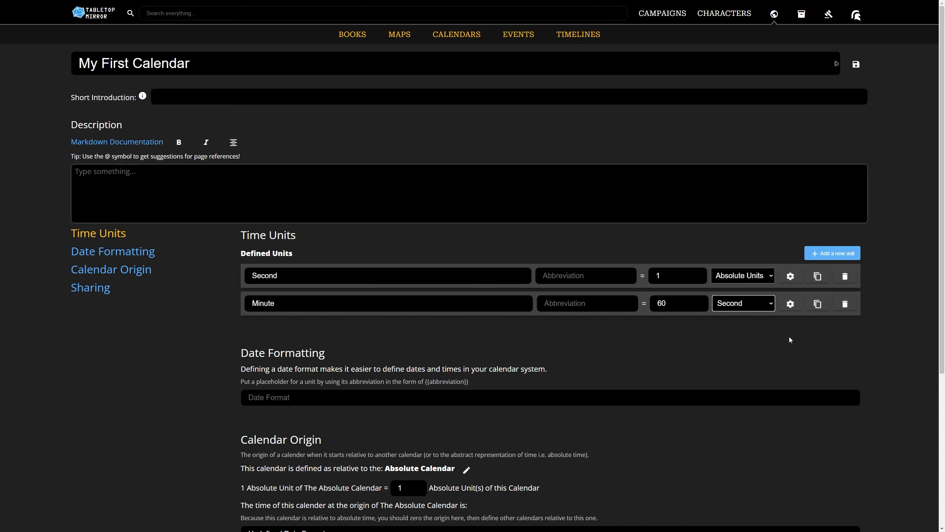
Add a time unit Hour with a length of 60 Minutes.
{"action": "left_click", "coordinate": [824, 254]}
{"action": "triple_click", "coordinate": [302, 330]}
{"action": "type", "text": "Hour"}
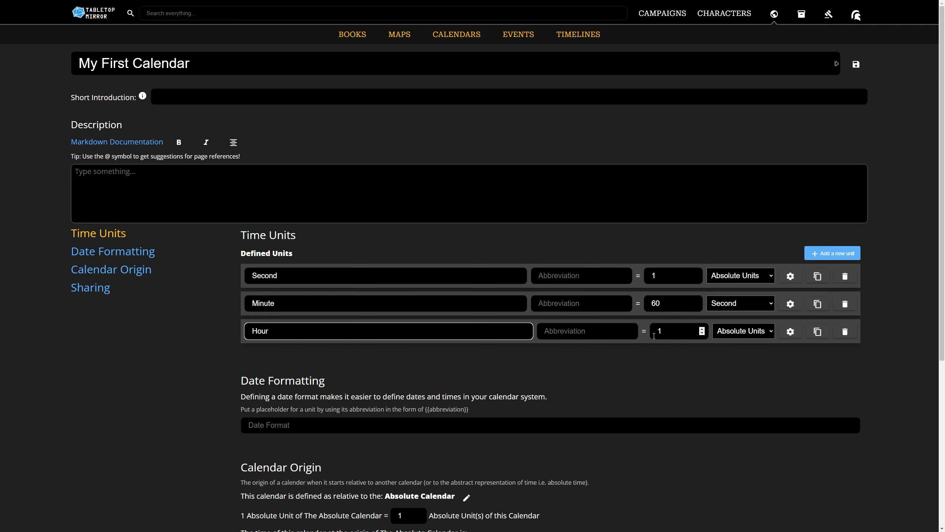
{"action": "double_click", "coordinate": [666, 330]}
{"action": "type", "text": "60"}
{"action": "left_click", "coordinate": [743, 330]}
{"action": "left_click", "coordinate": [730, 352]}
Duplicate the Hour unit, rename the copy Day and set its length to 24 Hours.
{"action": "left_click", "coordinate": [818, 331]}
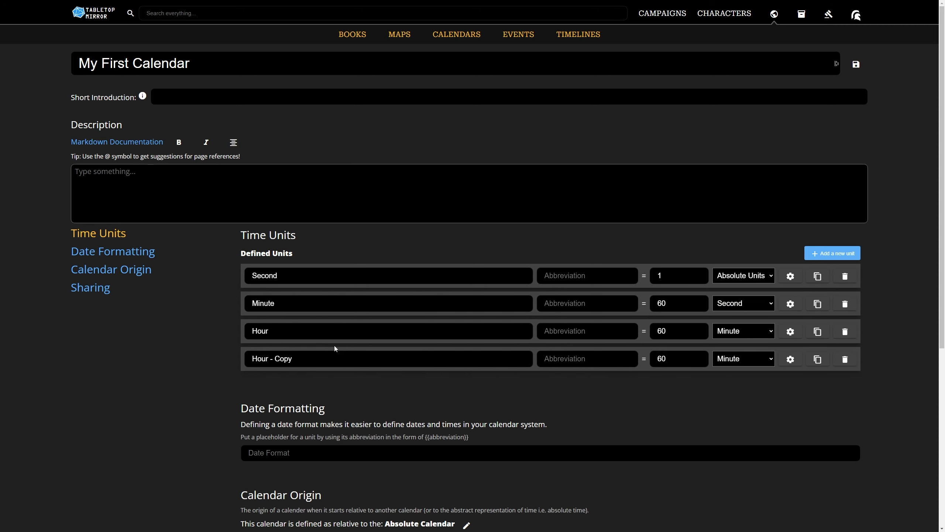
{"action": "triple_click", "coordinate": [333, 358]}
{"action": "type", "text": "Day"}
{"action": "left_click", "coordinate": [716, 361]}
{"action": "left_click", "coordinate": [718, 394]}
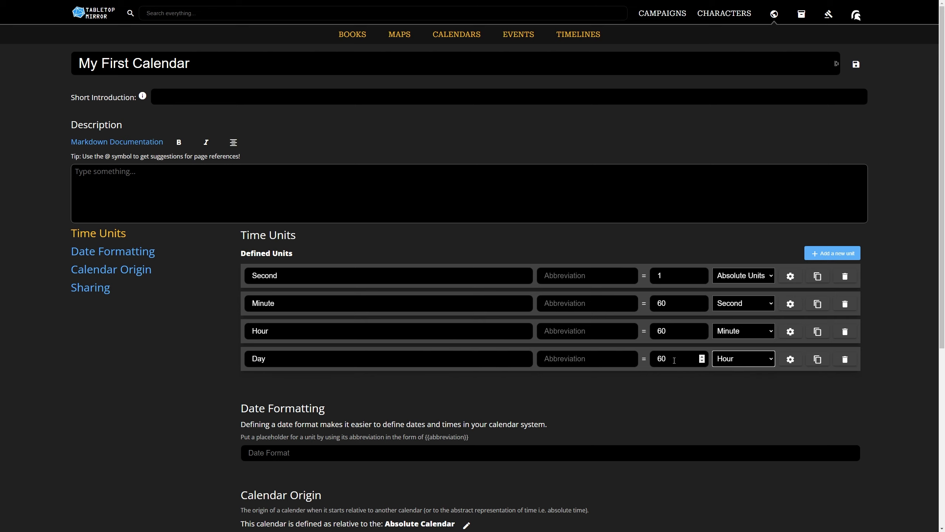
{"action": "key", "text": "shift+Tab"}
{"action": "type", "text": "24"}
Duplicate the Day unit, rename the copy Month and set its length to 30 Days.
{"action": "left_click", "coordinate": [817, 359]}
{"action": "left_click_drag", "start_coordinate": [292, 386], "coordinate": [226, 388]}
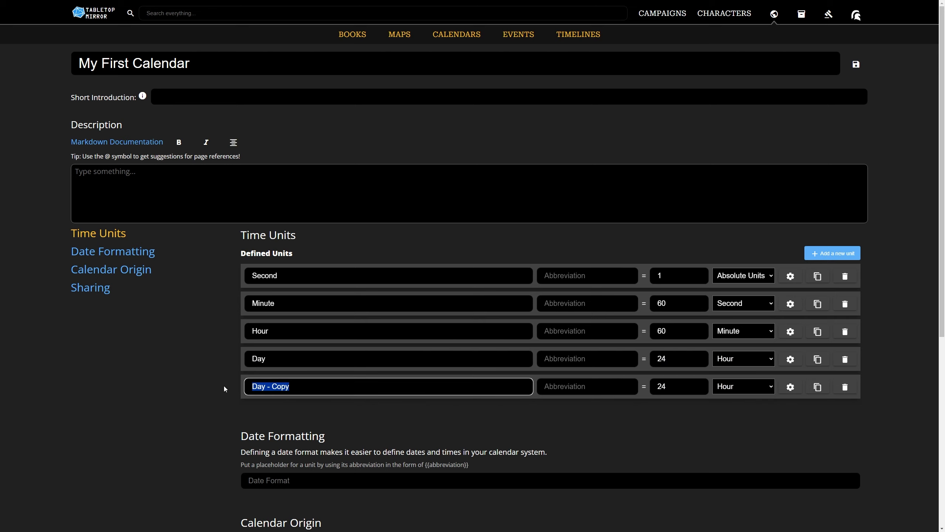
{"action": "type", "text": "Month"}
{"action": "key", "text": "Tab"}
{"action": "key", "text": "Tab"}
{"action": "type", "text": "30"}
{"action": "left_click", "coordinate": [723, 387]}
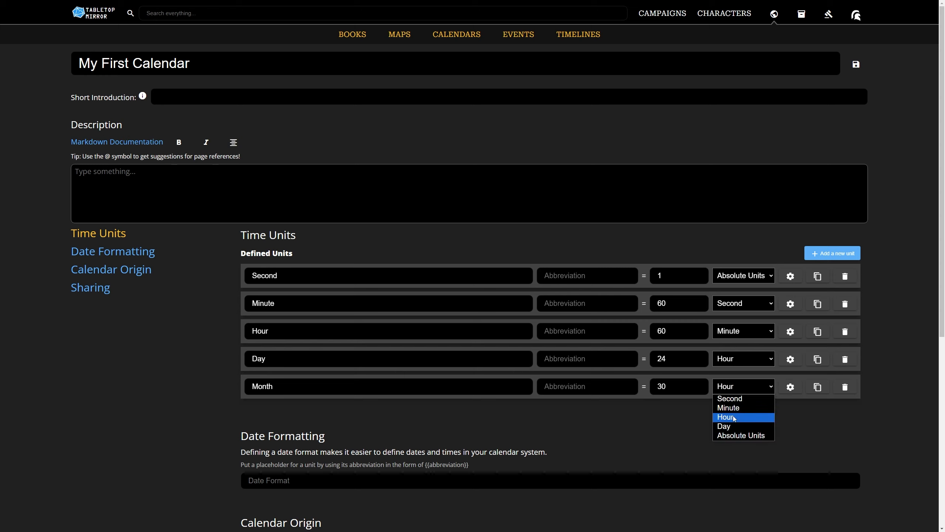
{"action": "left_click", "coordinate": [730, 425]}
Duplicate the Month unit, rename the copy Year and set its length to 12 Months.
{"action": "left_click", "coordinate": [818, 388]}
{"action": "left_click_drag", "start_coordinate": [298, 414], "coordinate": [246, 415]}
{"action": "type", "text": "Year"}
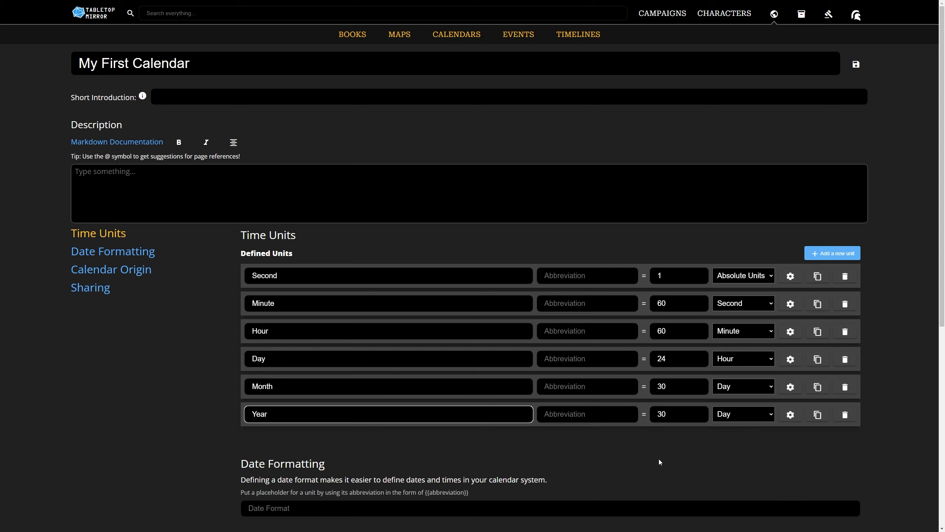
{"action": "key", "text": "Tab"}
{"action": "key", "text": "Tab"}
{"action": "type", "text": "365"}
{"action": "key", "text": "BackSpace"}
{"action": "key", "text": "BackSpace"}
{"action": "key", "text": "BackSpace"}
{"action": "type", "text": "12"}
{"action": "left_click", "coordinate": [742, 414]}
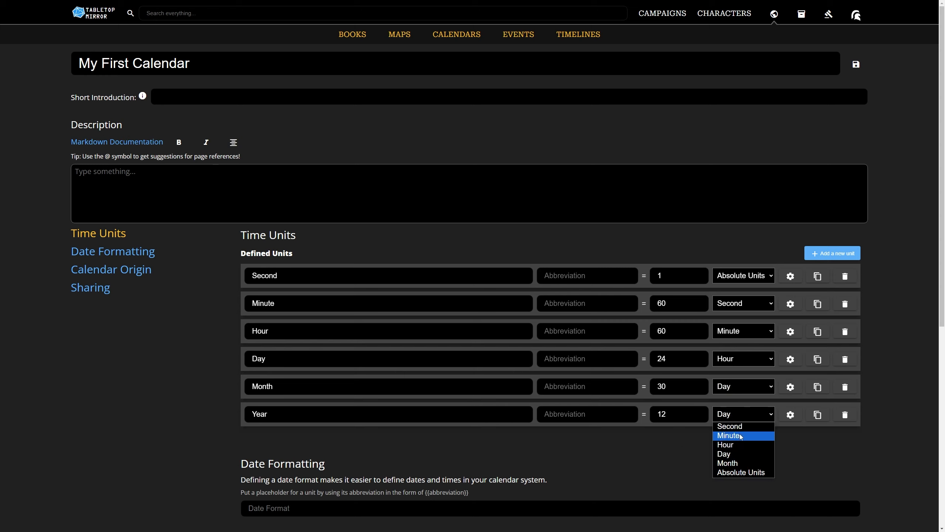
{"action": "left_click", "coordinate": [731, 463]}
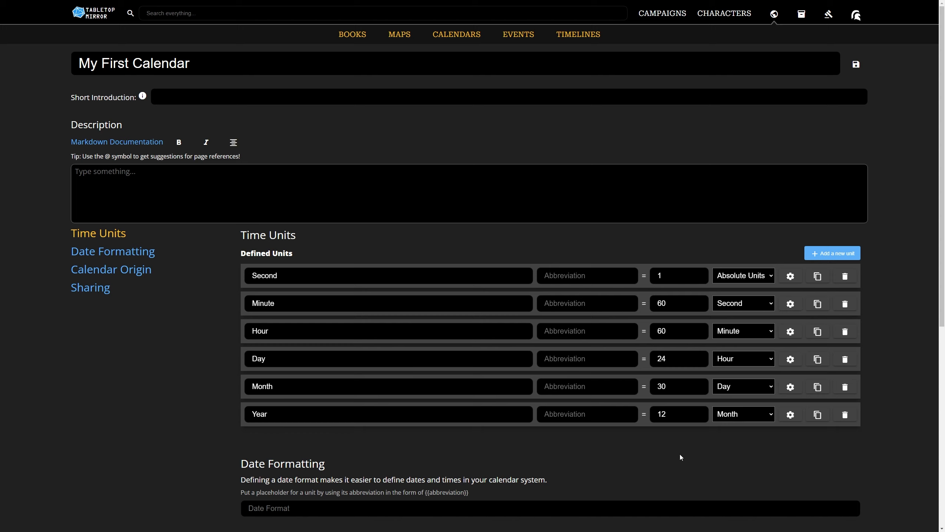
Set the calendar's date format to {{m}}/{{d}}/{{y}}.
{"action": "scroll", "coordinate": [681, 457], "scroll_direction": "down", "scroll_amount": 2}
{"action": "left_click", "coordinate": [312, 437]}
{"action": "type", "text": "{{"}
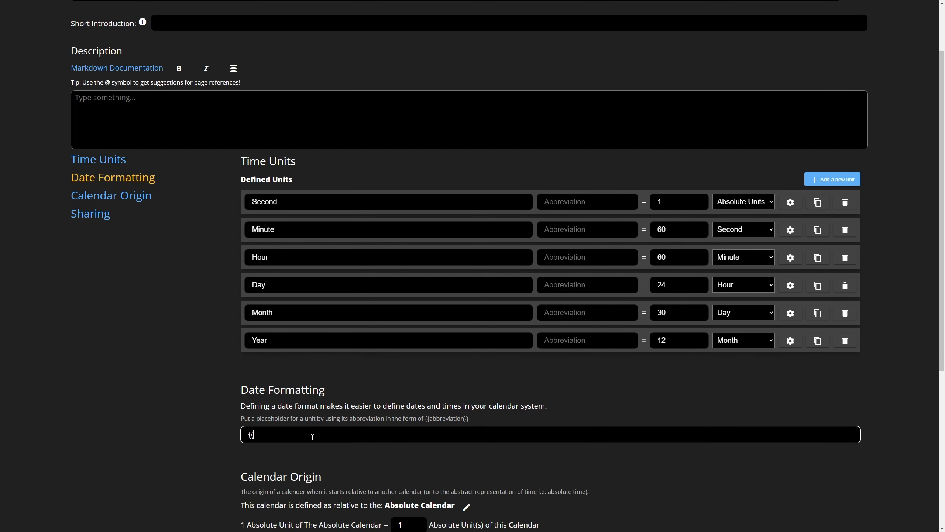
{"action": "type", "text": "m}}/{{d}}/{{y}}"}
Set the unit abbreviations to y for Year, d for Day and m for Month.
{"action": "left_click", "coordinate": [558, 340]}
{"action": "type", "text": "y"}
{"action": "left_click", "coordinate": [554, 284]}
{"action": "type", "text": "d"}
{"action": "left_click", "coordinate": [555, 312]}
{"action": "type", "text": "m"}
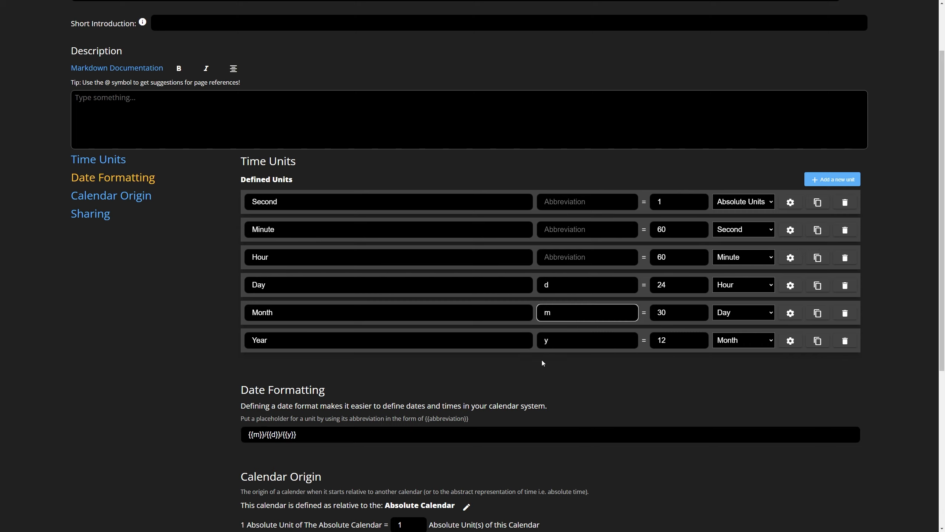
{"action": "left_click", "coordinate": [541, 368]}
Save My First Calendar and reopen it for editing.
{"action": "scroll", "coordinate": [450, 343], "scroll_direction": "down", "scroll_amount": 4}
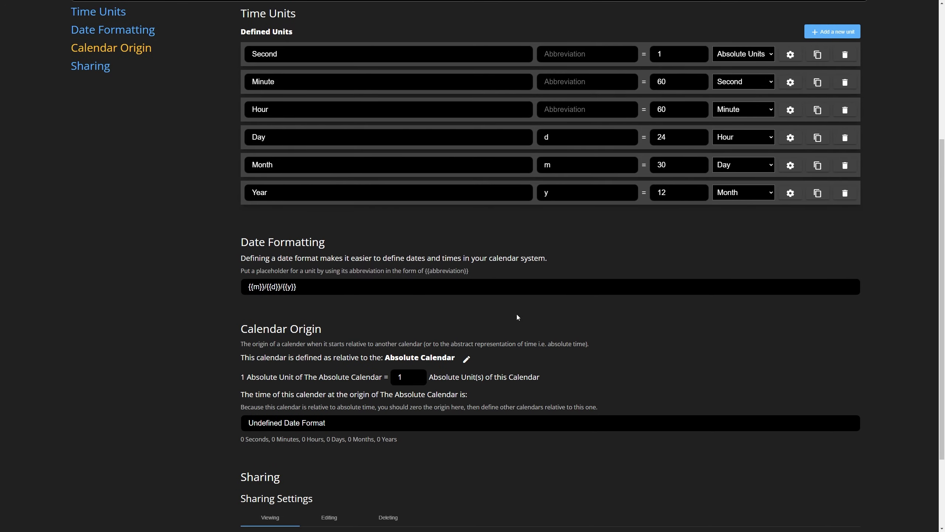
{"action": "scroll", "coordinate": [517, 314], "scroll_direction": "up", "scroll_amount": 6}
{"action": "left_click", "coordinate": [850, 71]}
{"action": "left_click", "coordinate": [838, 64]}
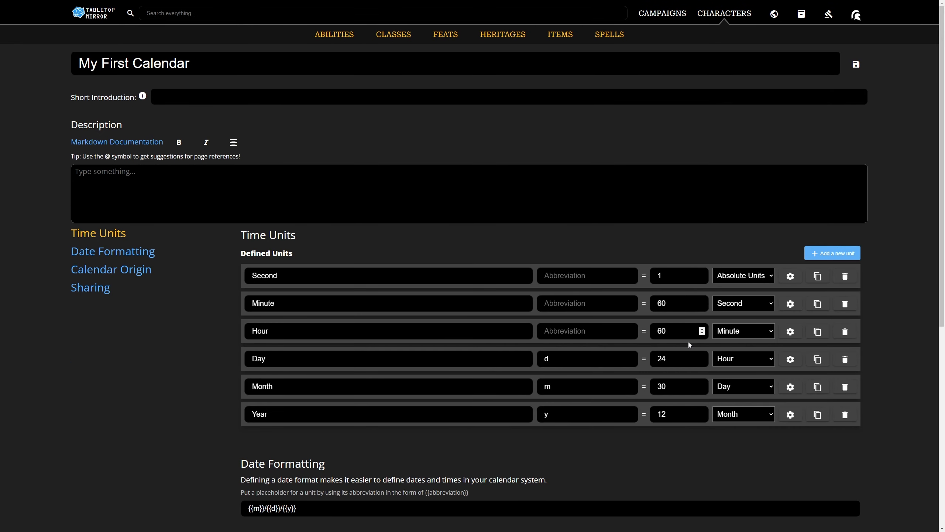
Expand the Day unit's advanced settings and add seven empty unit labels.
{"action": "left_click", "coordinate": [792, 360]}
{"action": "scroll", "coordinate": [768, 322], "scroll_direction": "down", "scroll_amount": 4}
{"action": "left_click", "coordinate": [809, 251]}
{"action": "left_click", "coordinate": [809, 251]}
{"action": "left_click", "coordinate": [809, 250]}
{"action": "left_click", "coordinate": [809, 251]}
{"action": "double_click", "coordinate": [809, 250]}
{"action": "left_click", "coordinate": [810, 251]}
Name the seven Day labels Monday, Tuesday, Wednesday, Thursday, Friday, Saturday and Sunday, in order.
{"action": "left_click", "coordinate": [373, 285]}
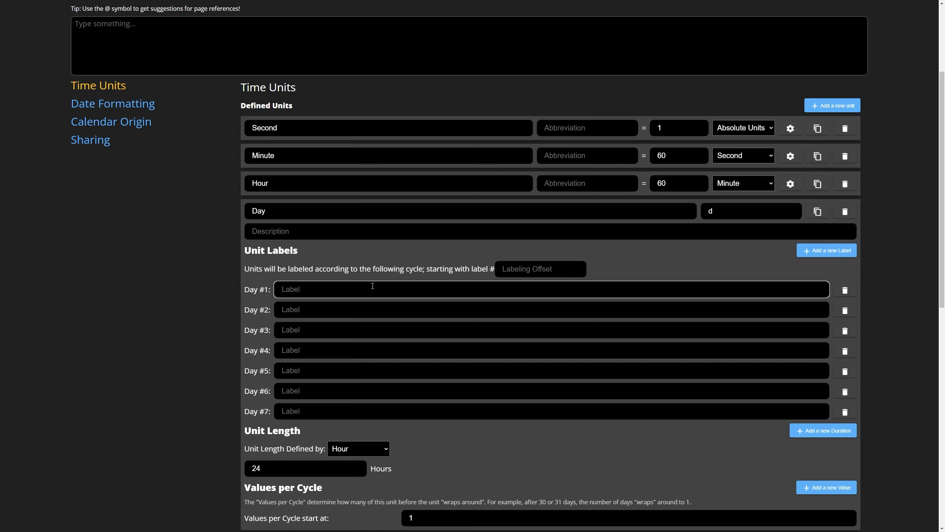
{"action": "type", "text": "Monday"}
{"action": "key", "text": "Tab"}
{"action": "type", "text": "Tuesday"}
{"action": "key", "text": "Tab"}
{"action": "type", "text": "Wednesday"}
{"action": "key", "text": "Tab"}
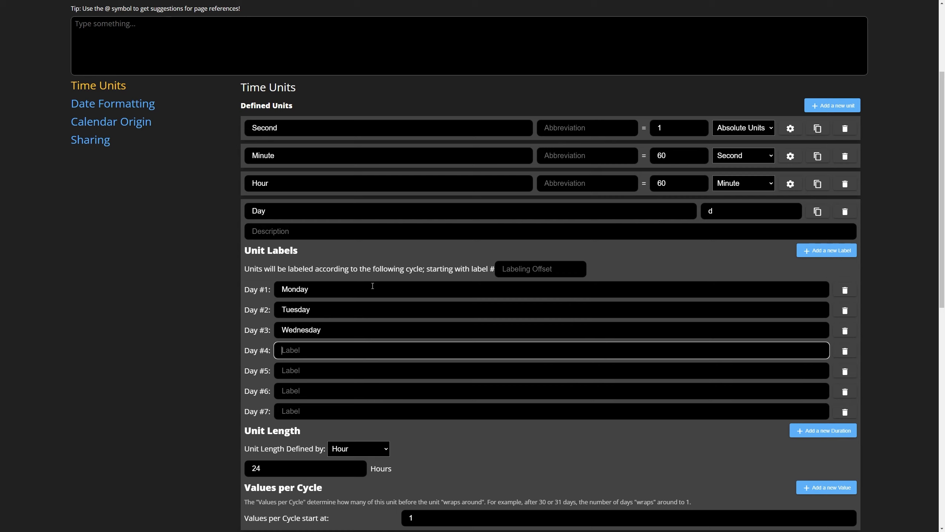
{"action": "type", "text": "Thursday"}
{"action": "key", "text": "Tab"}
{"action": "type", "text": "Friday"}
{"action": "key", "text": "Tab"}
{"action": "type", "text": "Saturday"}
{"action": "key", "text": "Tab"}
{"action": "type", "text": "Sunday"}
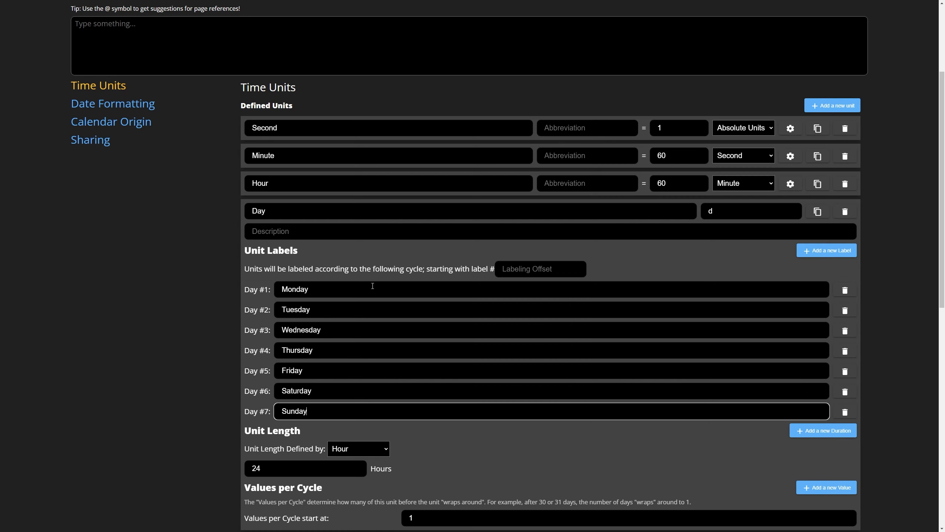
Expand the Month unit's advanced settings and add a second duration of 31 Days.
{"action": "scroll", "coordinate": [650, 420], "scroll_direction": "down", "scroll_amount": 5}
{"action": "left_click", "coordinate": [791, 363]}
{"action": "scroll", "coordinate": [530, 239], "scroll_direction": "down", "scroll_amount": 4}
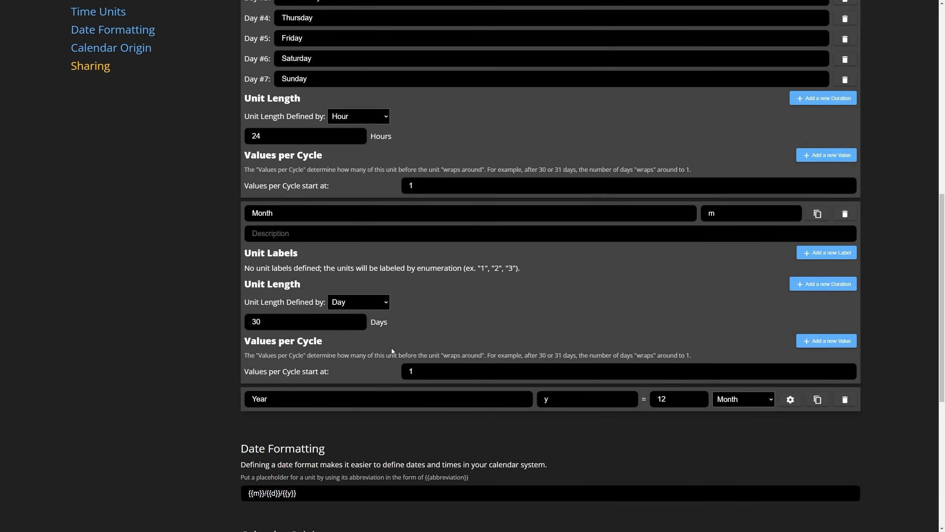
{"action": "left_click", "coordinate": [801, 292]}
{"action": "left_click", "coordinate": [298, 345]}
{"action": "type", "text": "31"}
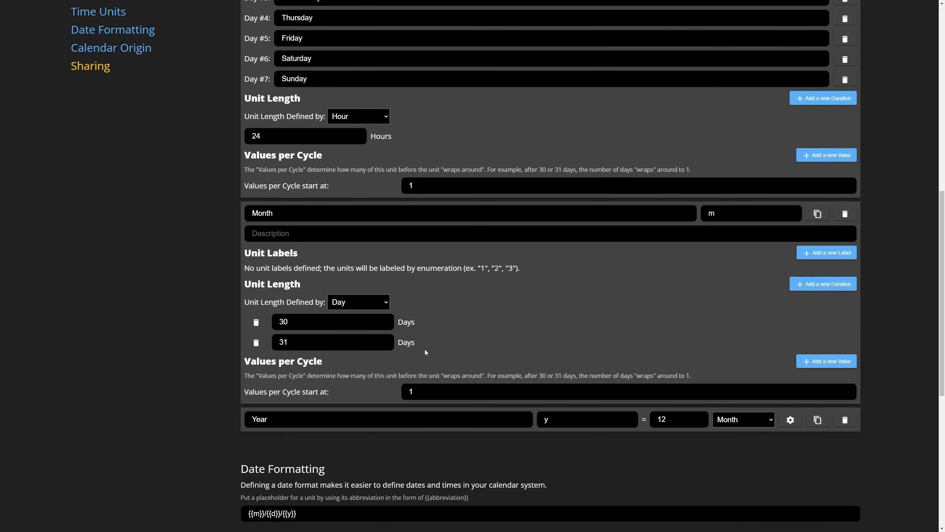
Expand the Year unit's advanced settings and set its values per cycle to start at 0.
{"action": "scroll", "coordinate": [425, 349], "scroll_direction": "down", "scroll_amount": 2}
{"action": "left_click", "coordinate": [790, 342]}
{"action": "scroll", "coordinate": [347, 420], "scroll_direction": "down", "scroll_amount": 2}
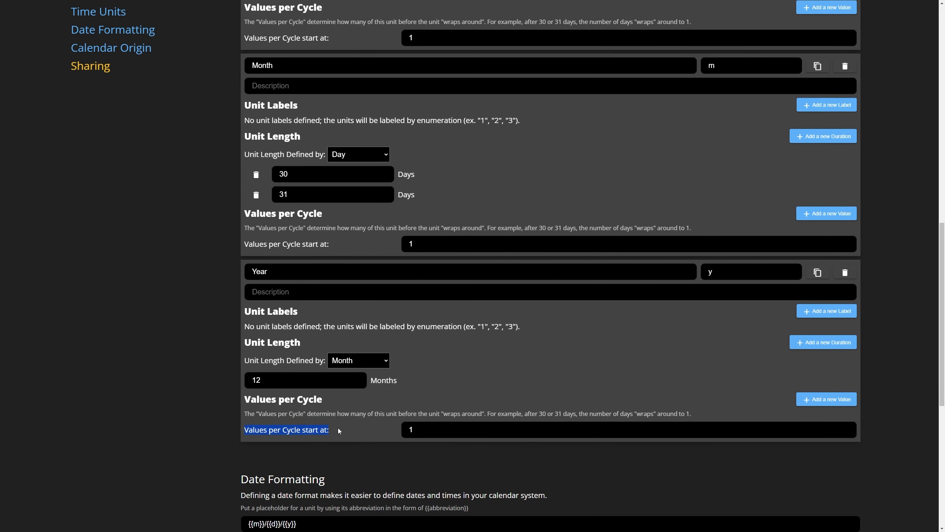
{"action": "left_click_drag", "start_coordinate": [420, 429], "coordinate": [382, 429]}
{"action": "type", "text": "0"}
{"action": "left_click", "coordinate": [383, 428]}
{"action": "scroll", "coordinate": [350, 428], "scroll_direction": "down", "scroll_amount": 6}
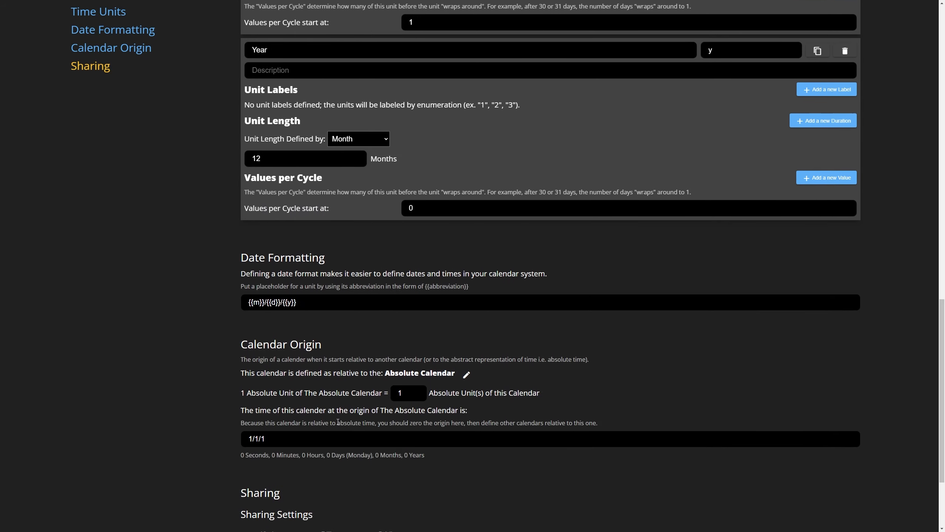
Save My First Calendar and reopen it for editing.
{"action": "scroll", "coordinate": [370, 424], "scroll_direction": "up", "scroll_amount": 20}
{"action": "left_click", "coordinate": [856, 66]}
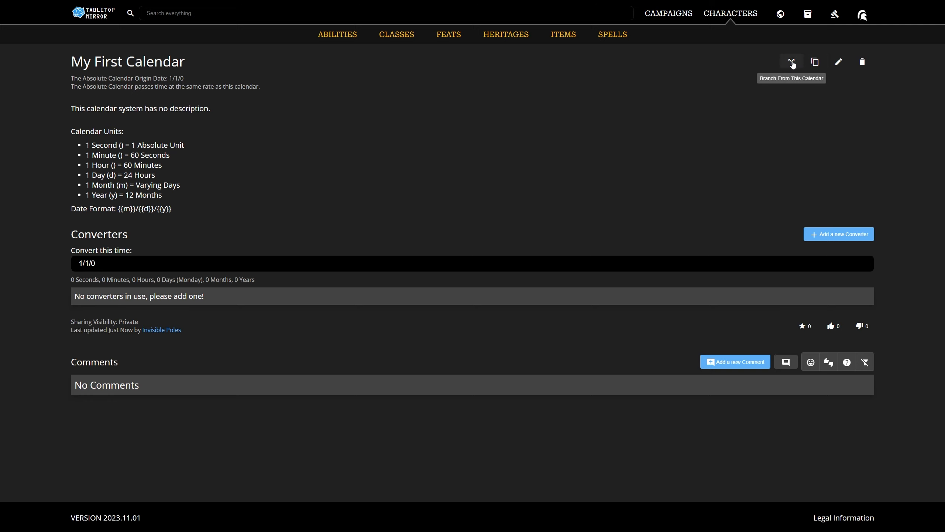
{"action": "left_click", "coordinate": [838, 62]}
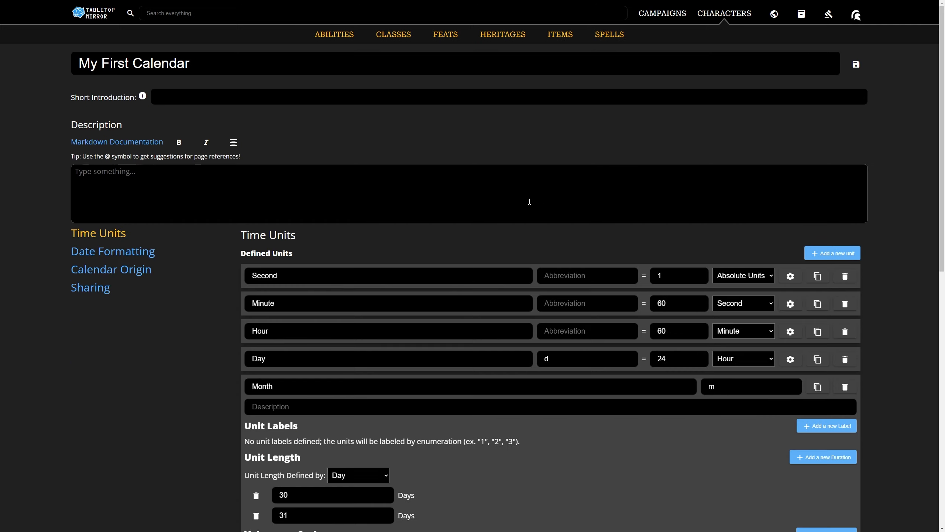
Change the date format of My First Calendar to {{d}} and save the calendar.
{"action": "scroll", "coordinate": [422, 197], "scroll_direction": "down", "scroll_amount": 8}
{"action": "scroll", "coordinate": [421, 194], "scroll_direction": "down", "scroll_amount": 2}
{"action": "left_click_drag", "start_coordinate": [300, 317], "coordinate": [214, 313]}
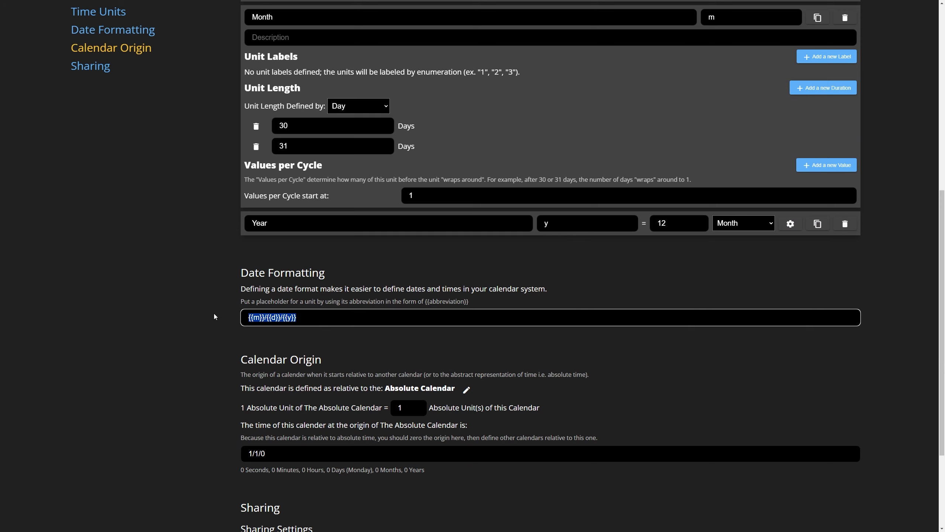
{"action": "type", "text": "{{d}}"}
{"action": "scroll", "coordinate": [172, 311], "scroll_direction": "up", "scroll_amount": 10}
{"action": "left_click", "coordinate": [856, 64]}
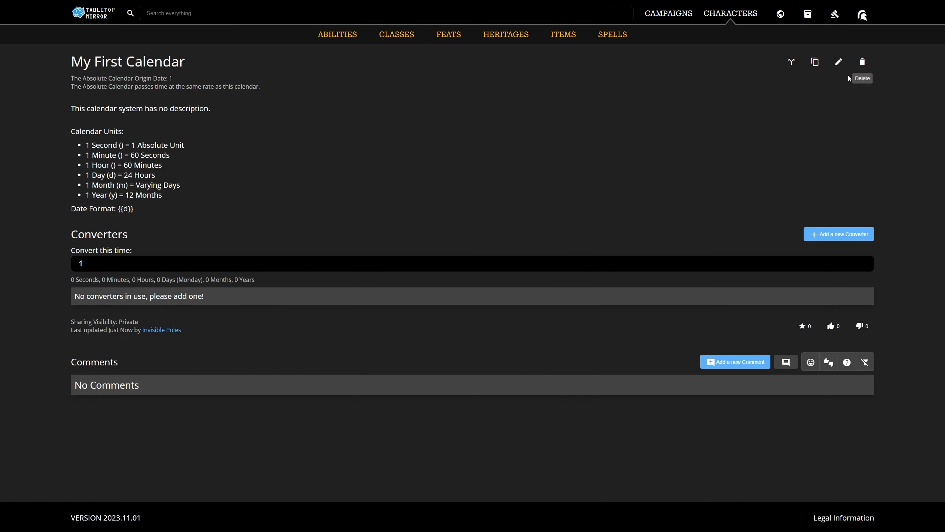
Branch a new calendar from My First Calendar and rename the copy My Second Calendar.
{"action": "left_click", "coordinate": [794, 63]}
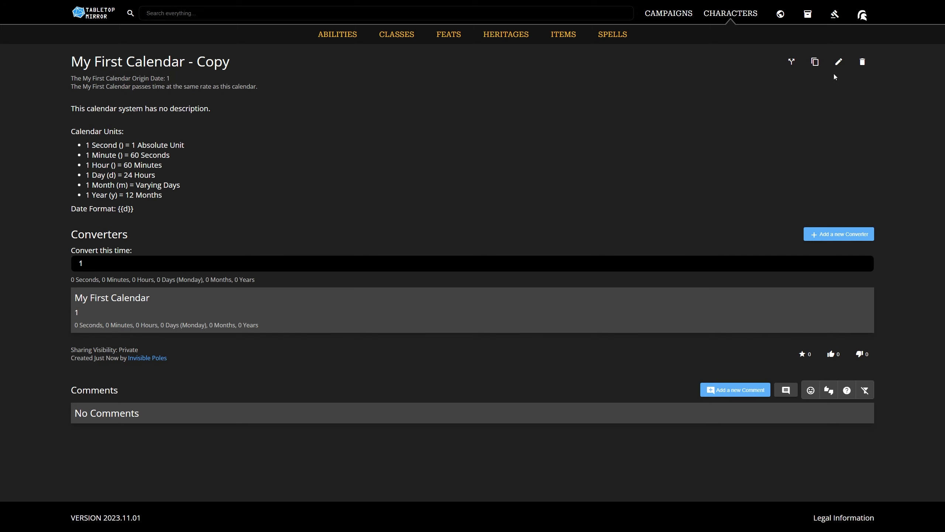
{"action": "left_click", "coordinate": [837, 62]}
{"action": "left_click_drag", "start_coordinate": [234, 64], "coordinate": [99, 69]}
{"action": "type", "text": "S"}
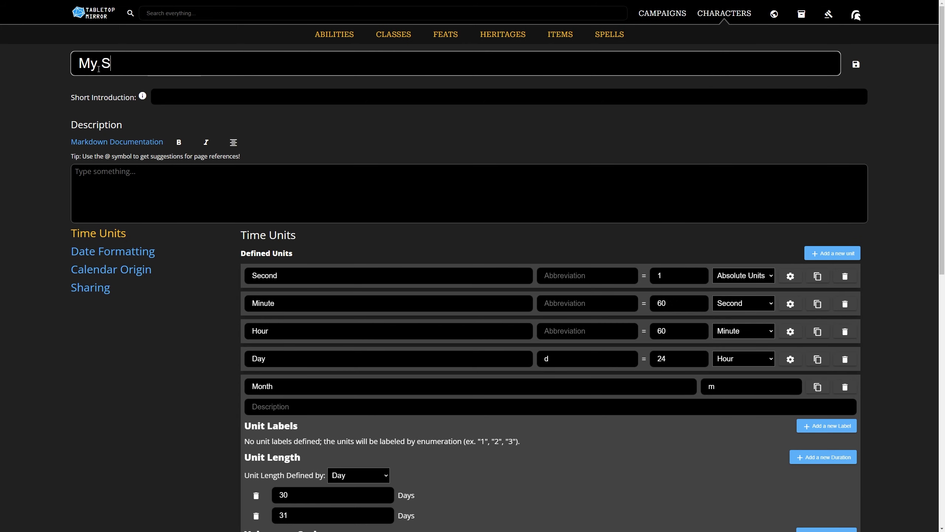
{"action": "type", "text": "econd Calendar"}
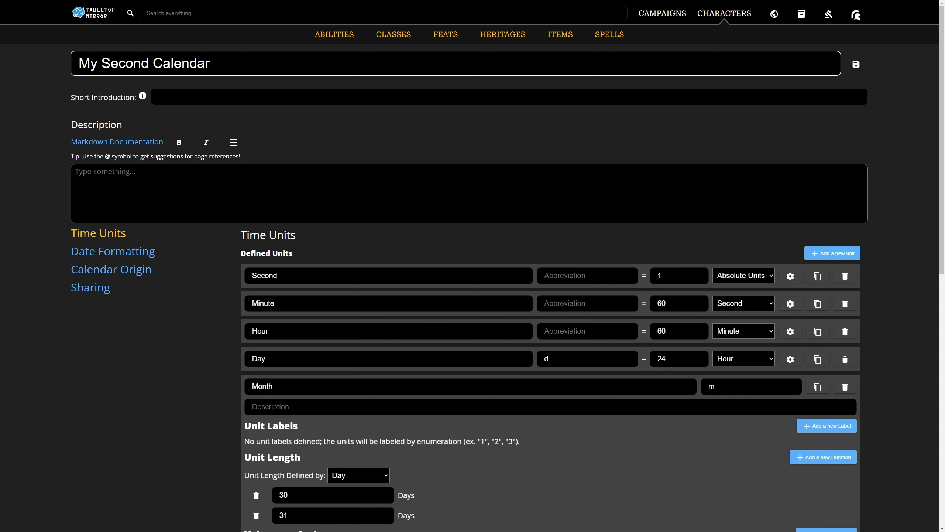
Expand the Second unit's advanced settings and add a values-per-cycle entry of 60.
{"action": "scroll", "coordinate": [394, 100], "scroll_direction": "down", "scroll_amount": 4}
{"action": "left_click", "coordinate": [792, 128]}
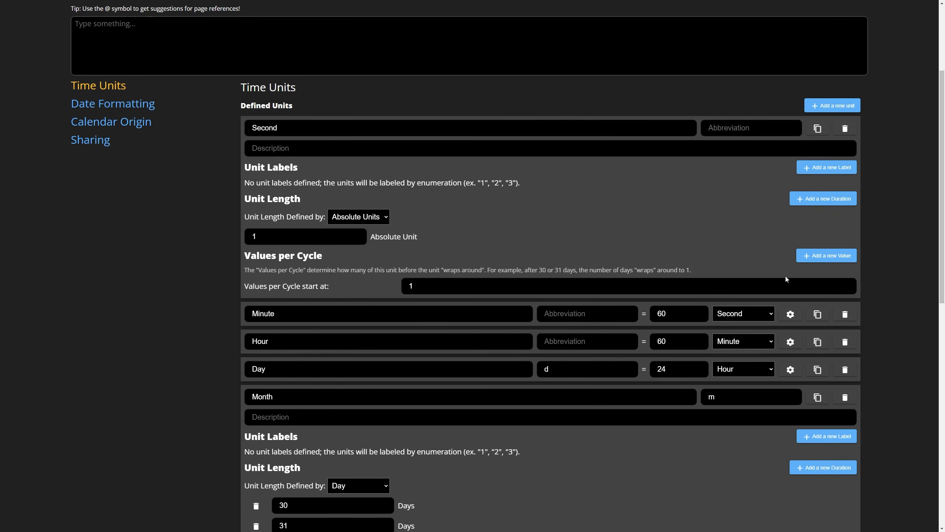
{"action": "left_click", "coordinate": [815, 256]}
{"action": "left_click", "coordinate": [325, 309]}
{"action": "type", "text": "60"}
Expand the Minute unit's advanced settings and add a values-per-cycle entry of 60.
{"action": "left_click", "coordinate": [791, 334]}
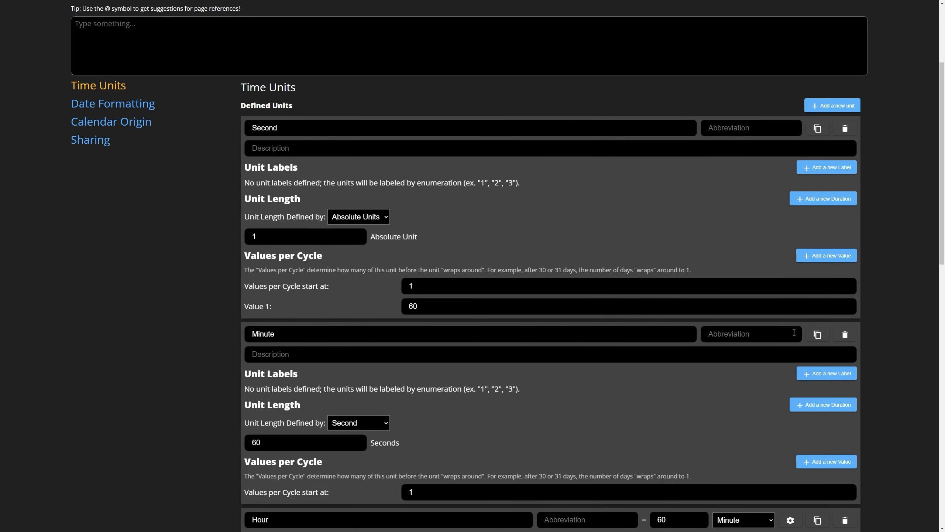
{"action": "scroll", "coordinate": [794, 333], "scroll_direction": "down", "scroll_amount": 2}
{"action": "left_click", "coordinate": [827, 389]}
{"action": "left_click", "coordinate": [363, 432]}
{"action": "type", "text": "60"}
Expand the Hour unit's advanced settings and add a values-per-cycle entry of 60.
{"action": "scroll", "coordinate": [363, 433], "scroll_direction": "down", "scroll_amount": 2}
{"action": "left_click", "coordinate": [791, 391]}
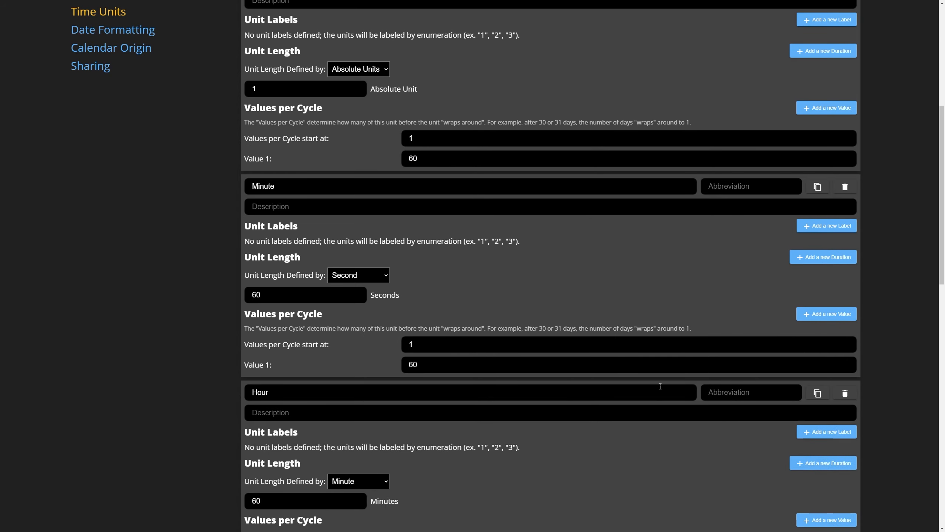
{"action": "scroll", "coordinate": [661, 386], "scroll_direction": "down", "scroll_amount": 4}
{"action": "left_click", "coordinate": [827, 371]}
{"action": "left_click_drag", "start_coordinate": [423, 418], "coordinate": [344, 415]}
{"action": "type", "text": "60"}
Expand the Day unit's advanced settings and add a values-per-cycle entry of 60.
{"action": "scroll", "coordinate": [344, 415], "scroll_direction": "down", "scroll_amount": 4}
{"action": "left_click", "coordinate": [791, 379]}
{"action": "scroll", "coordinate": [639, 320], "scroll_direction": "down", "scroll_amount": 4}
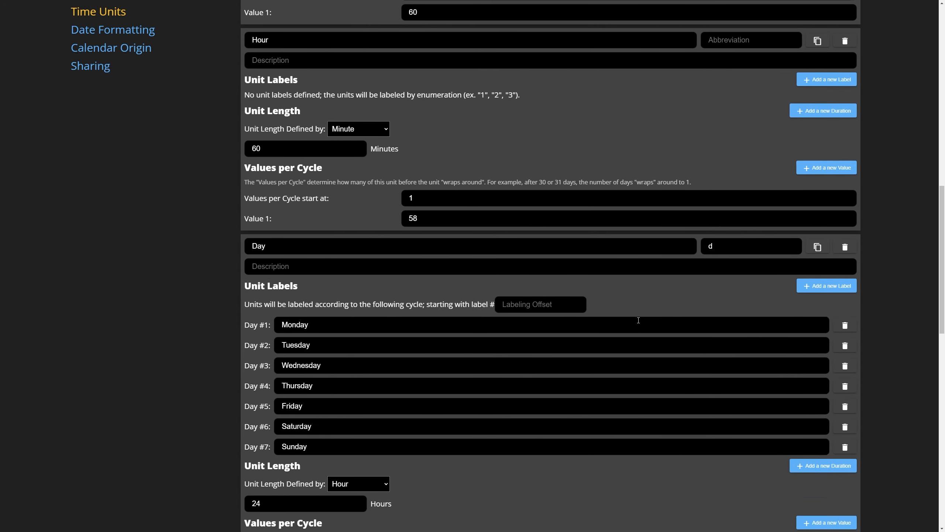
{"action": "scroll", "coordinate": [639, 320], "scroll_direction": "down", "scroll_amount": 2}
{"action": "left_click", "coordinate": [827, 432]}
{"action": "left_click_drag", "start_coordinate": [423, 481], "coordinate": [347, 476]}
{"action": "type", "text": "60"}
Add a values-per-cycle entry of 12 to the Month unit.
{"action": "scroll", "coordinate": [346, 470], "scroll_direction": "down", "scroll_amount": 8}
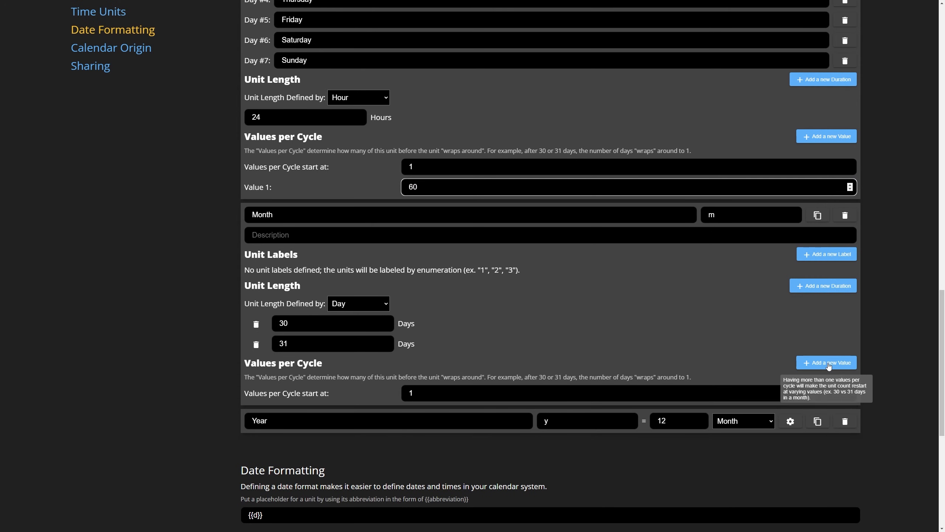
{"action": "left_click", "coordinate": [826, 363]}
{"action": "left_click", "coordinate": [424, 413]}
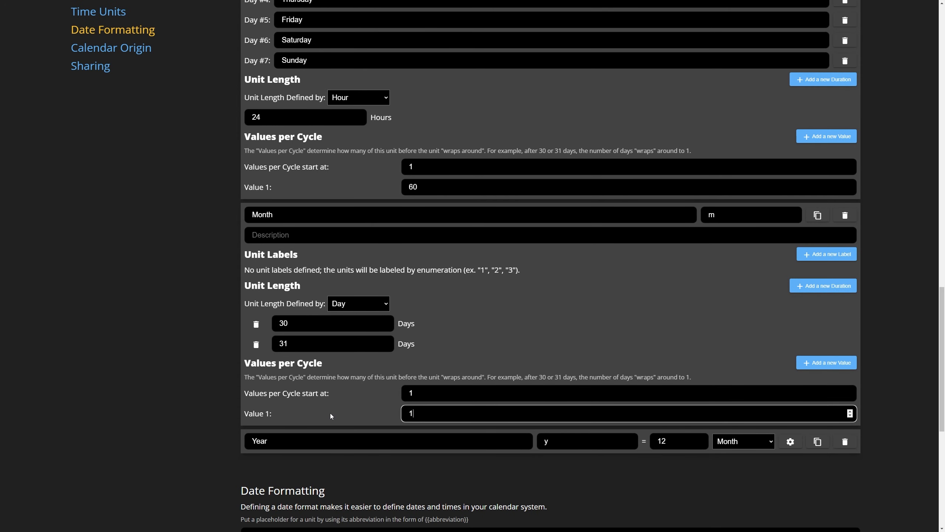
{"action": "type", "text": "2"}
Extend the date format of My Second Calendar to {{m}}/{{d}}/{{y}}.
{"action": "scroll", "coordinate": [340, 408], "scroll_direction": "down", "scroll_amount": 3}
{"action": "left_click_drag", "start_coordinate": [306, 424], "coordinate": [170, 414]}
{"action": "key", "text": "Right"}
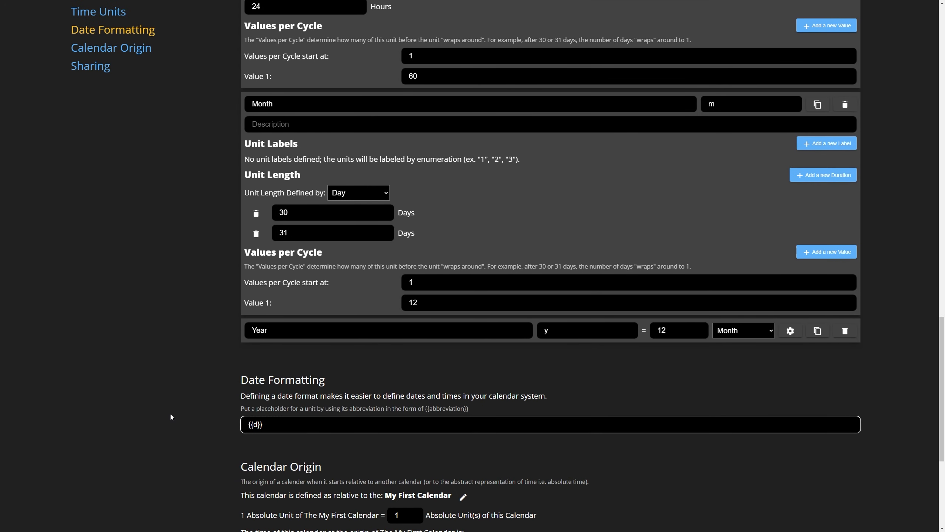
{"action": "type", "text": "{{m}}/"}
{"action": "key", "text": "End"}
{"action": "type", "text": "/{{y}}"}
Save the changes to My Second Calendar.
{"action": "scroll", "coordinate": [193, 384], "scroll_direction": "down", "scroll_amount": 3}
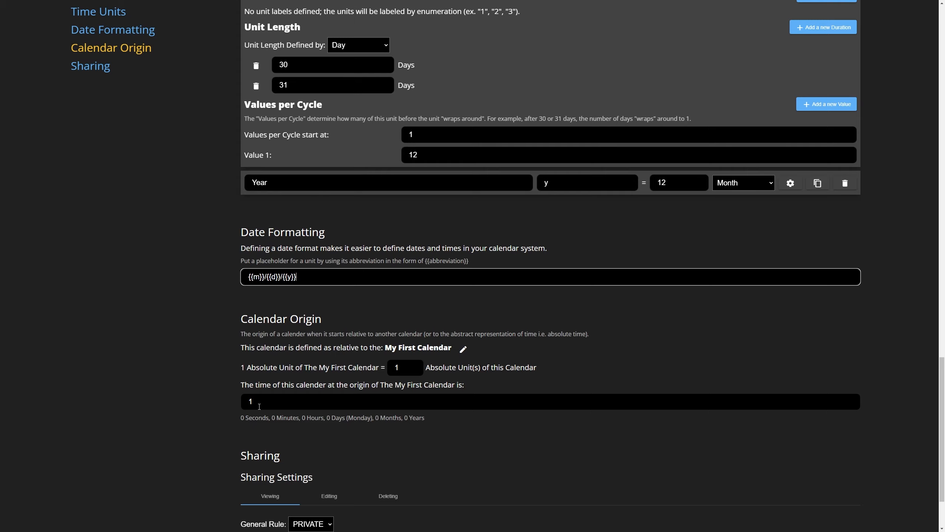
{"action": "scroll", "coordinate": [618, 338], "scroll_direction": "up", "scroll_amount": 20}
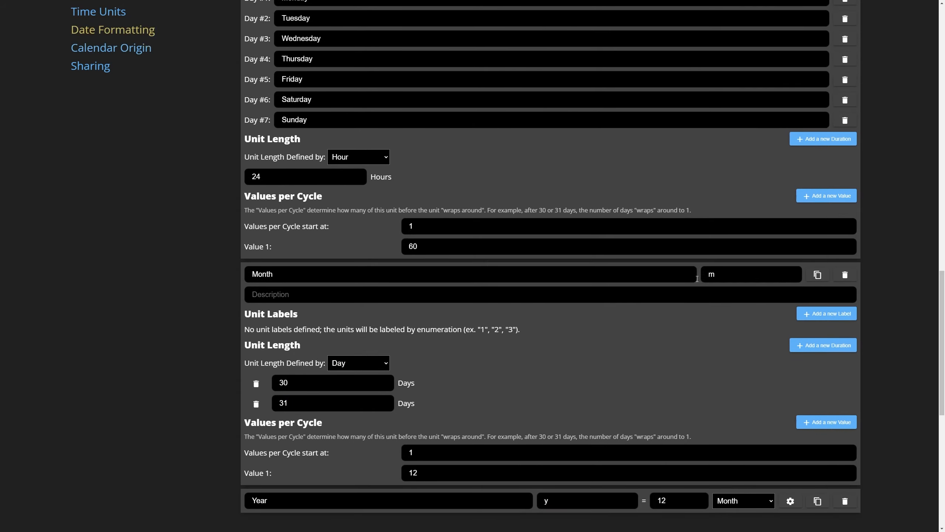
{"action": "scroll", "coordinate": [849, 95], "scroll_direction": "up", "scroll_amount": 2}
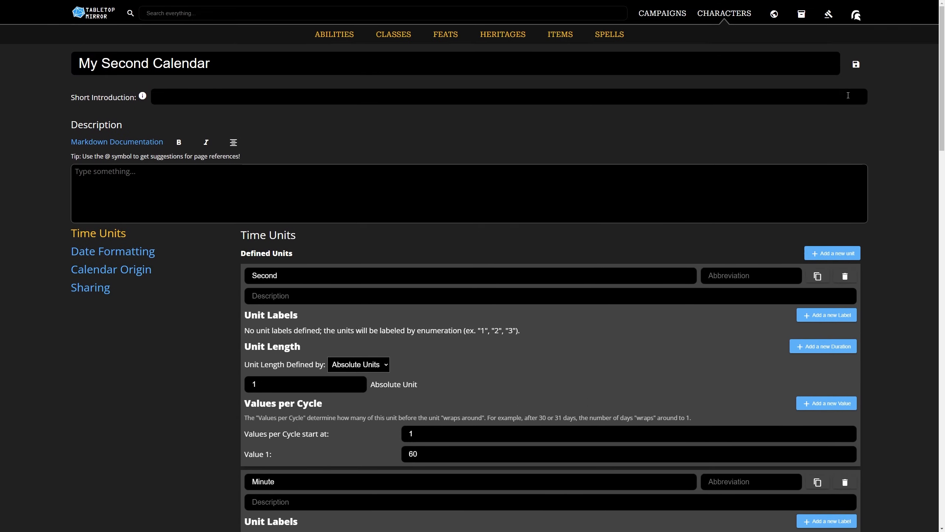
{"action": "left_click", "coordinate": [855, 65]}
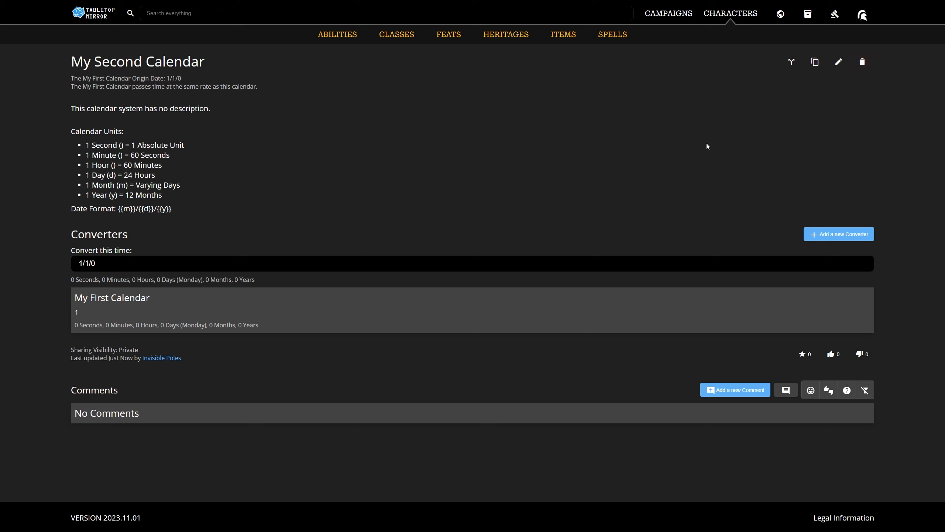
Convert the dates 1/1/1, 1/2/1 and 1/3/1 of My Second Calendar into My First Calendar's time.
{"action": "left_click", "coordinate": [95, 264]}
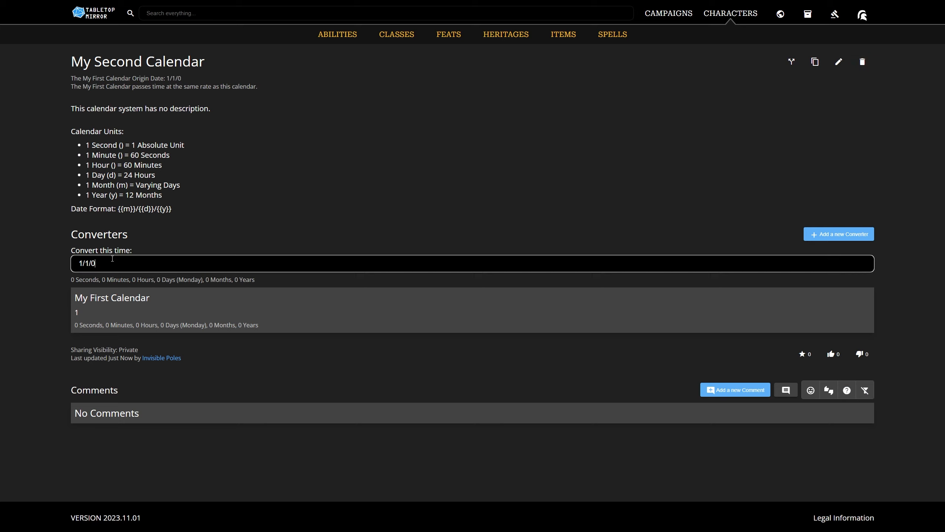
{"action": "key", "text": "BackSpace"}
{"action": "type", "text": "1"}
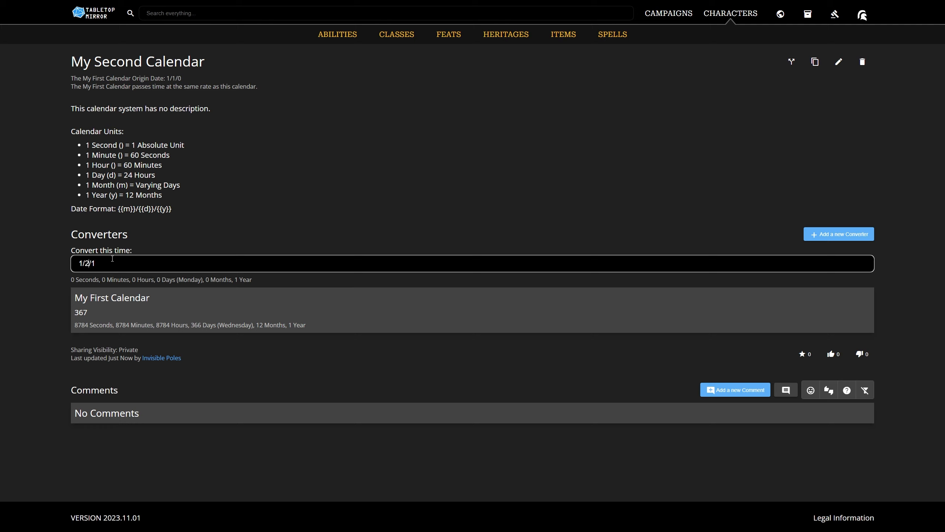
{"action": "key", "text": "BackSpace"}
{"action": "type", "text": "3"}
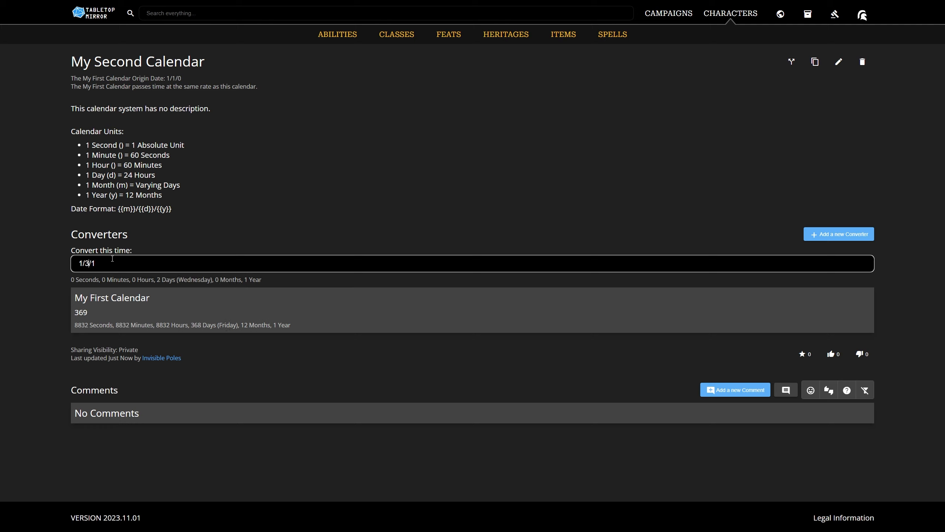
{"action": "left_click_drag", "start_coordinate": [100, 263], "coordinate": [78, 262]}
Create a timeline named My First Timeline based on My Second Calendar.
{"action": "mouse_move", "coordinate": [781, 12]}
{"action": "left_click", "coordinate": [583, 36]}
{"action": "left_click", "coordinate": [834, 60]}
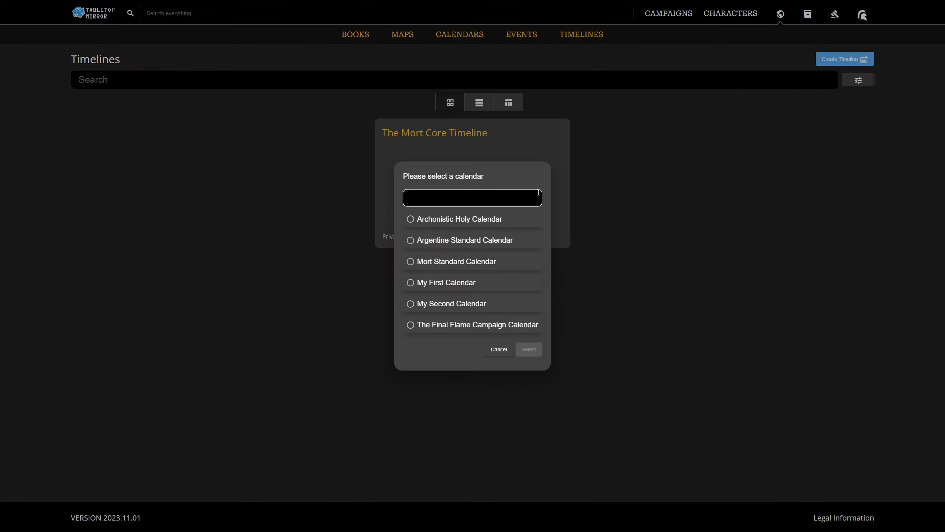
{"action": "left_click", "coordinate": [445, 305]}
{"action": "left_click", "coordinate": [528, 349]}
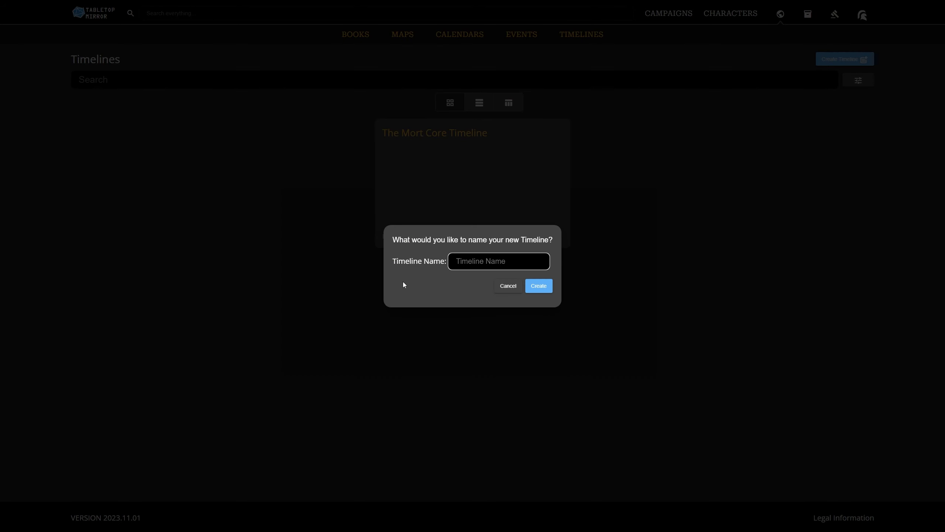
{"action": "type", "text": "My First Timeline"}
{"action": "left_click", "coordinate": [550, 288]}
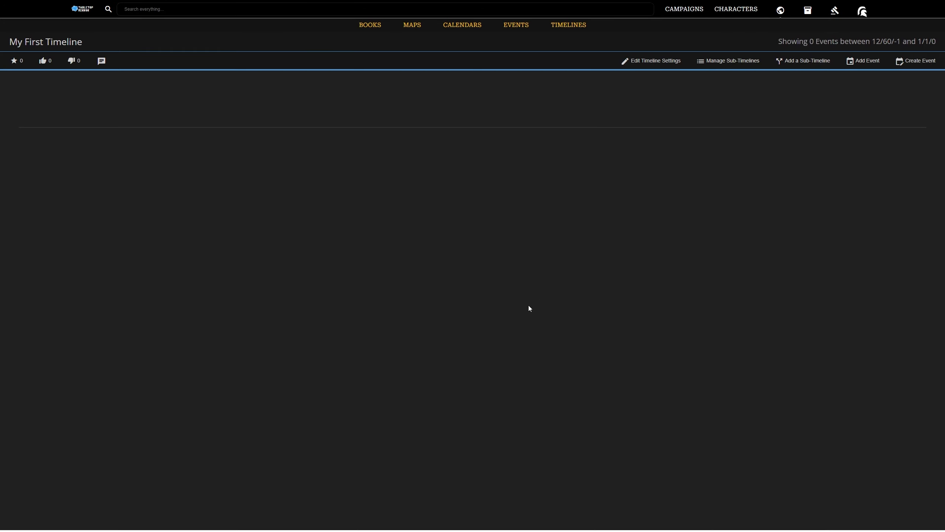
Create an event named My First Event on the timeline with the start date 1/3/0.
{"action": "left_click", "coordinate": [863, 60]}
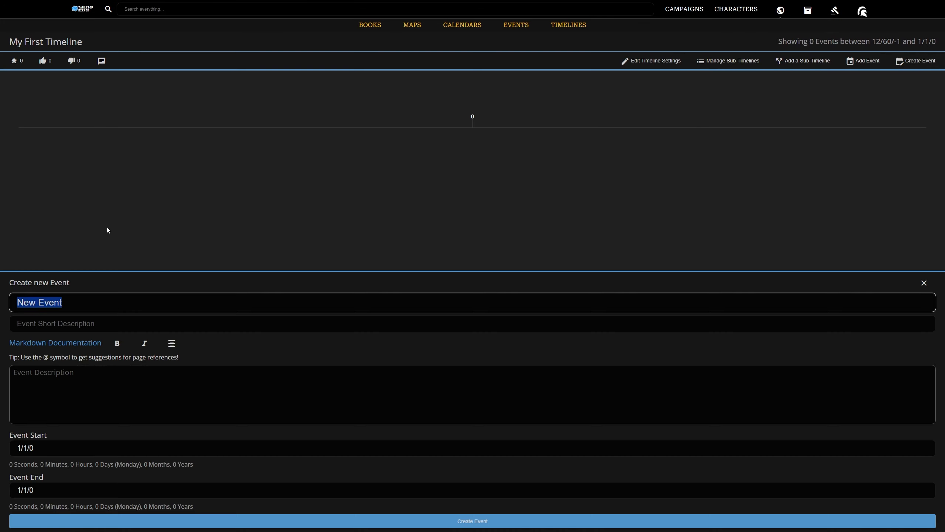
{"action": "type", "text": "My First Event"}
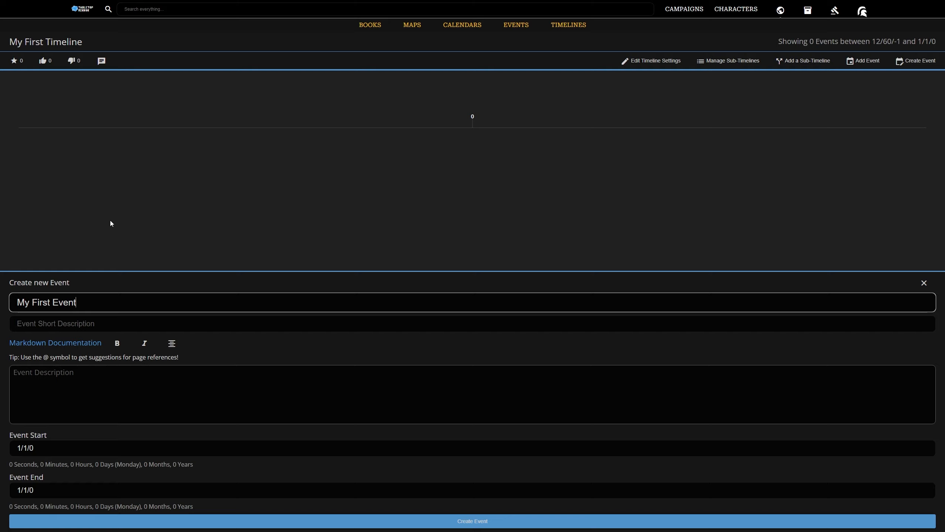
{"action": "double_click", "coordinate": [26, 448]}
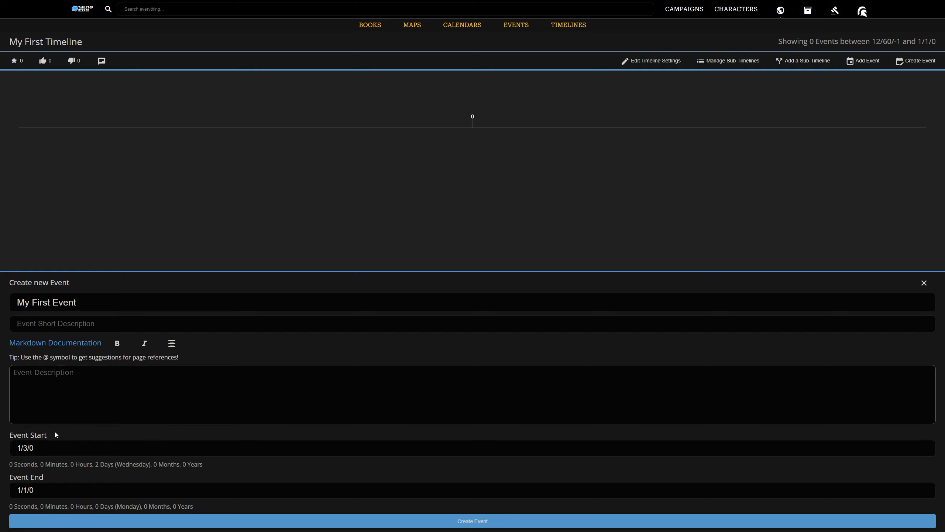
{"action": "left_click", "coordinate": [295, 522]}
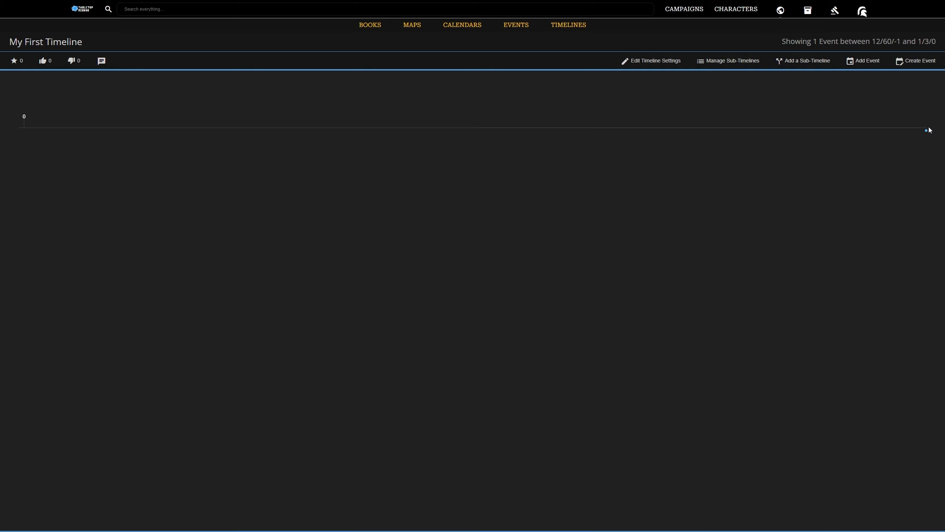
Create an event named My First Event before Time that starts in month 12 of year -1.
{"action": "left_click", "coordinate": [916, 61]}
{"action": "type", "text": "My First Event before Time"}
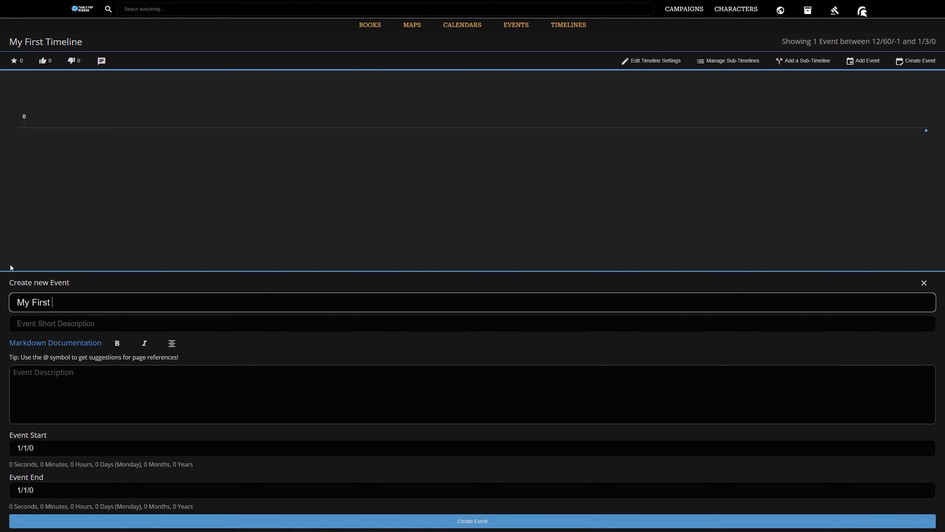
{"action": "left_click", "coordinate": [97, 455]}
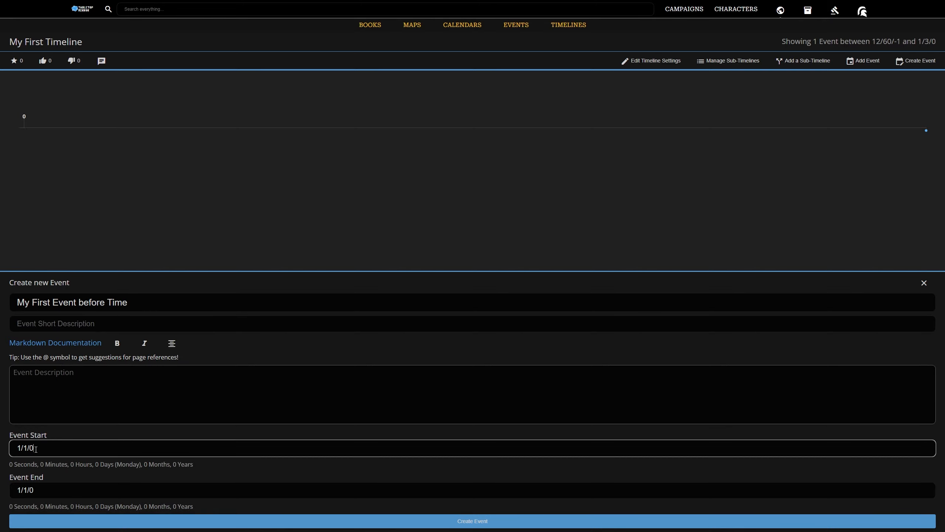
{"action": "key", "text": "BackSpace"}
{"action": "type", "text": "-1"}
{"action": "double_click", "coordinate": [17, 447]}
{"action": "type", "text": "12"}
{"action": "left_click", "coordinate": [145, 521]}
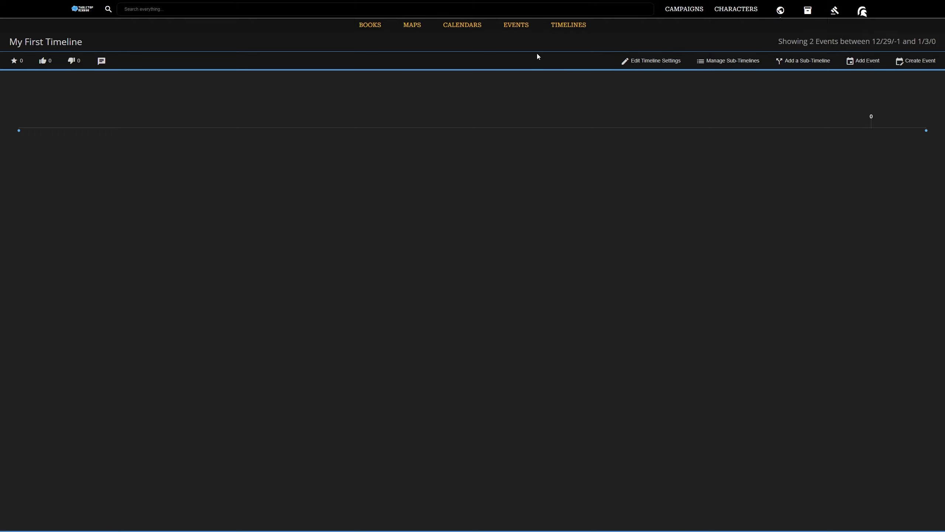
Create another timeline named My 2nd Timeline based on My First Calendar.
{"action": "left_click", "coordinate": [559, 25]}
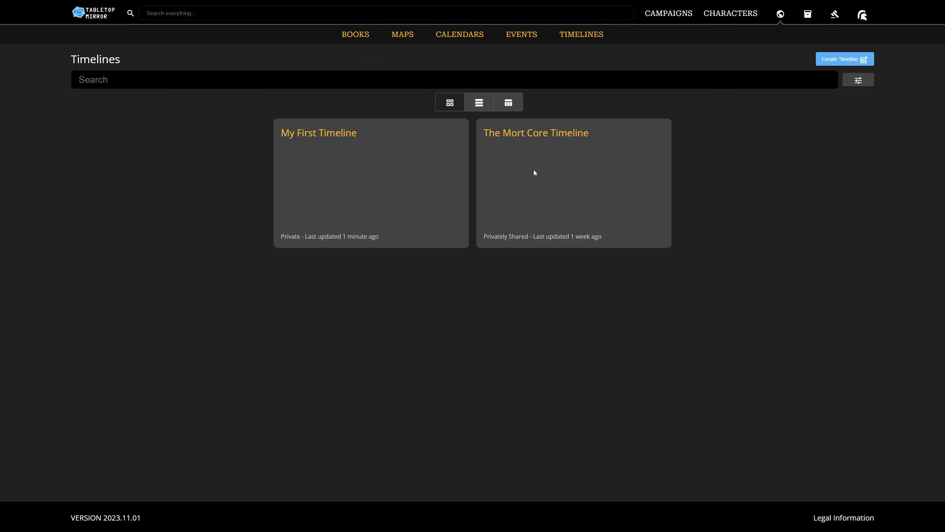
{"action": "left_click", "coordinate": [824, 59]}
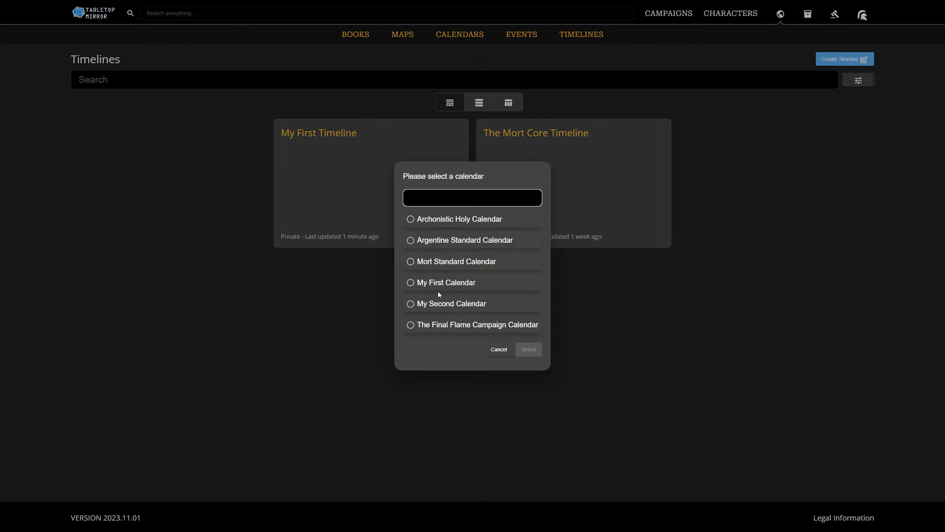
{"action": "left_click", "coordinate": [439, 286]}
{"action": "left_click", "coordinate": [529, 349]}
{"action": "type", "text": "My 2nd Timeli"}
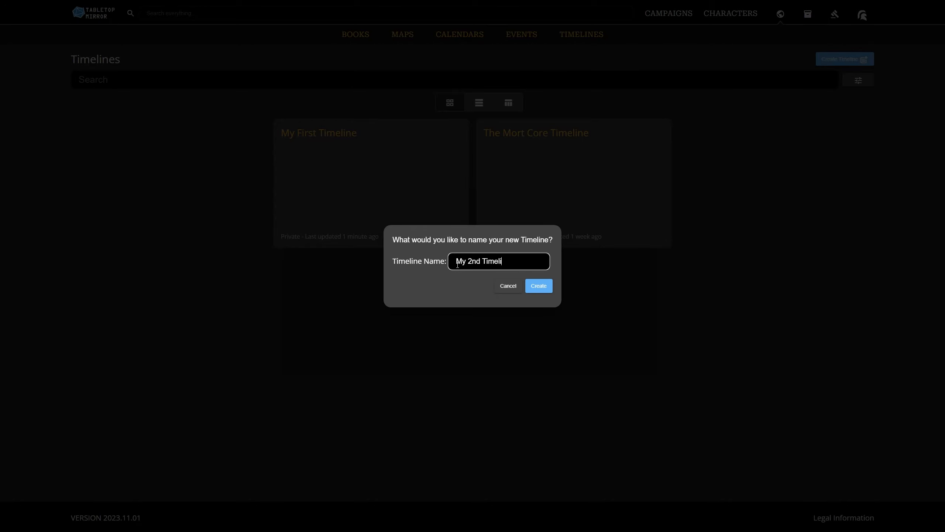
{"action": "type", "text": "ne"}
{"action": "left_click", "coordinate": [538, 286]}
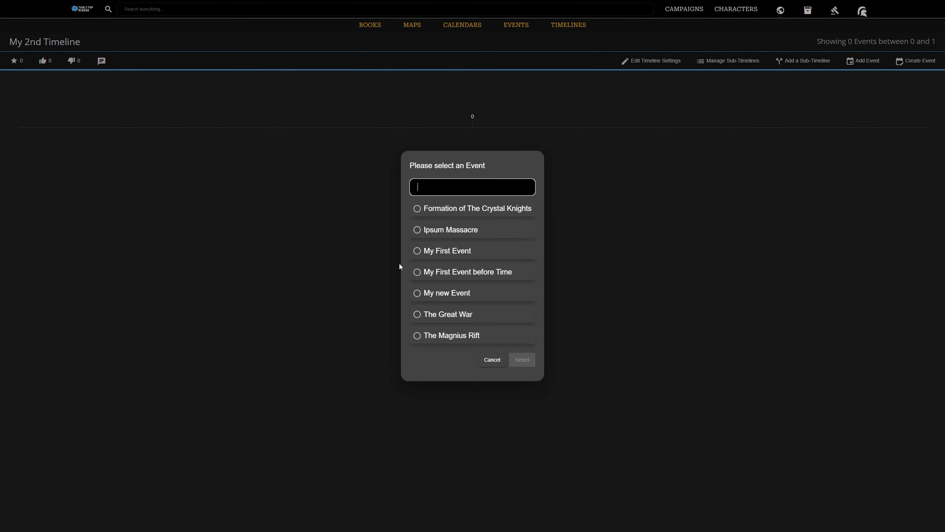
Create an event named A brand new event on My 2nd Timeline with both start and end set to 2.
{"action": "left_click", "coordinate": [492, 360]}
{"action": "left_click", "coordinate": [916, 60]}
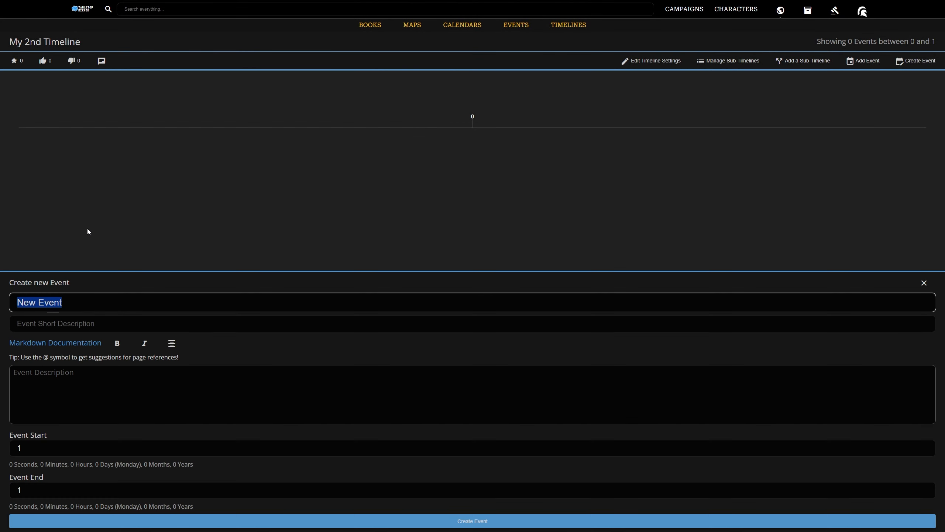
{"action": "type", "text": "A brand new even"}
{"action": "double_click", "coordinate": [27, 450]}
{"action": "type", "text": "2"}
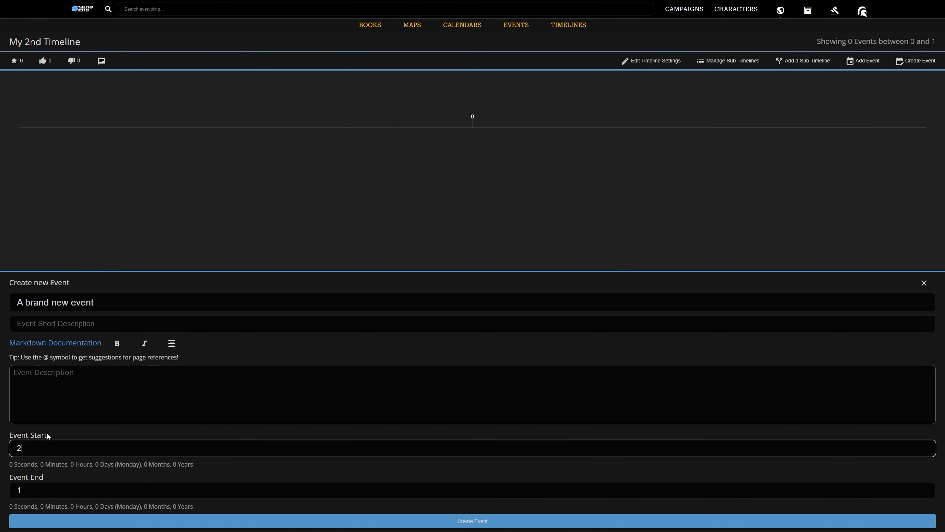
{"action": "double_click", "coordinate": [32, 492]}
{"action": "type", "text": "2"}
{"action": "left_click", "coordinate": [480, 522]}
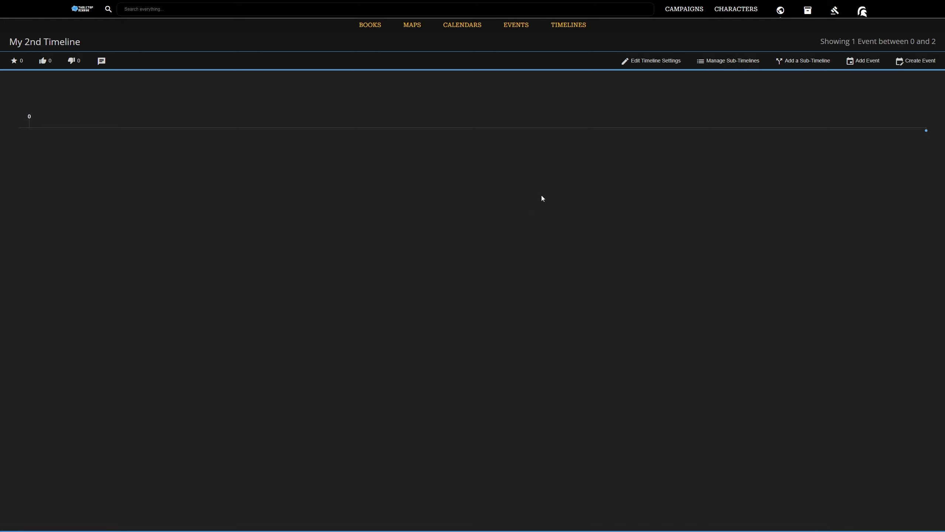
Add My First Timeline as a sub-timeline of My 2nd Timeline.
{"action": "left_click", "coordinate": [804, 60]}
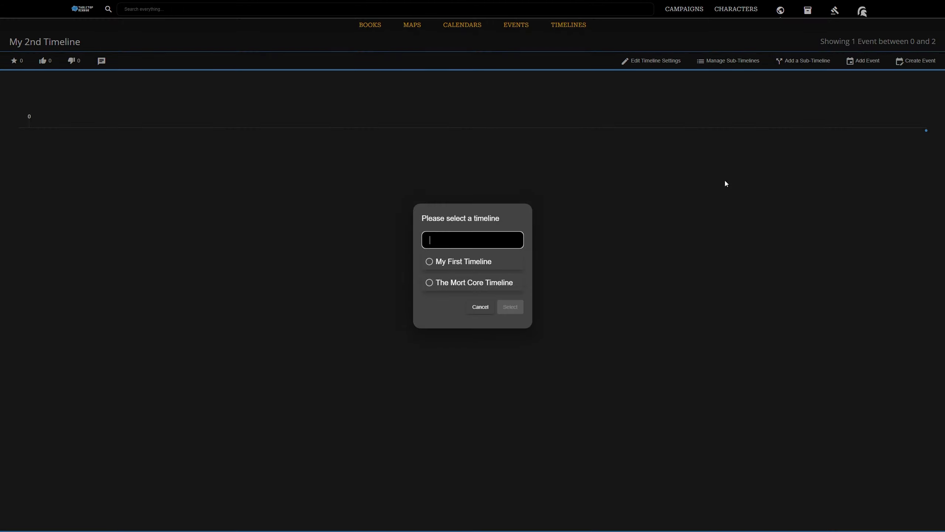
{"action": "left_click", "coordinate": [459, 266]}
{"action": "left_click", "coordinate": [510, 308]}
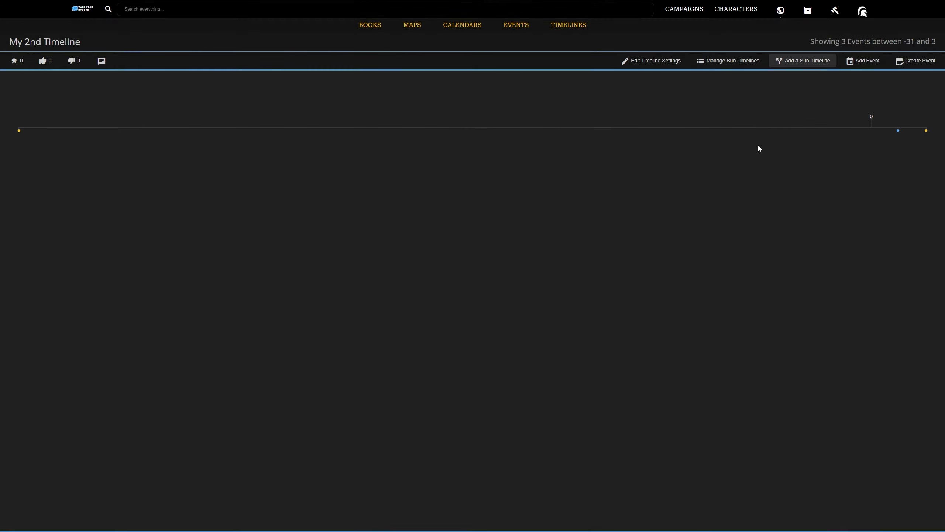
Inspect the details of the native and sub-timeline events on the combined timeline.
{"action": "left_click", "coordinate": [898, 131]}
{"action": "left_click", "coordinate": [813, 170]}
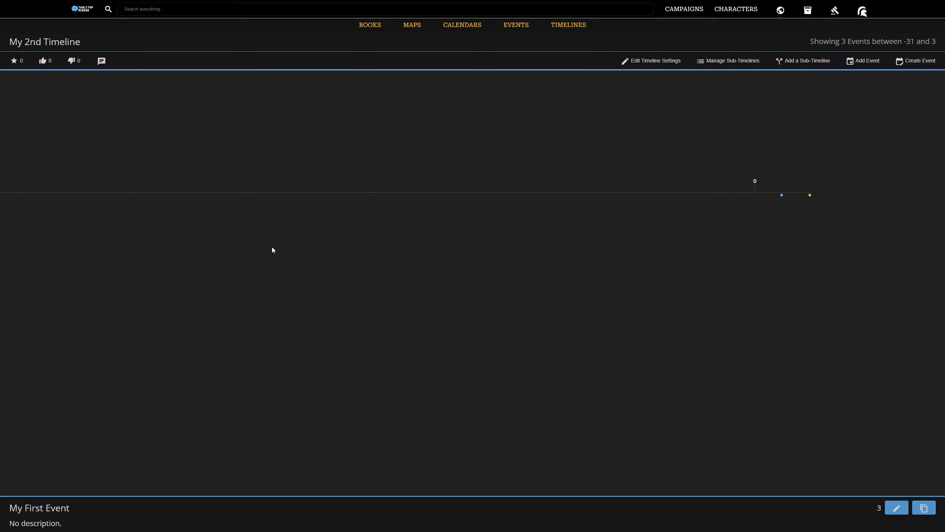
{"action": "left_click", "coordinate": [317, 188]}
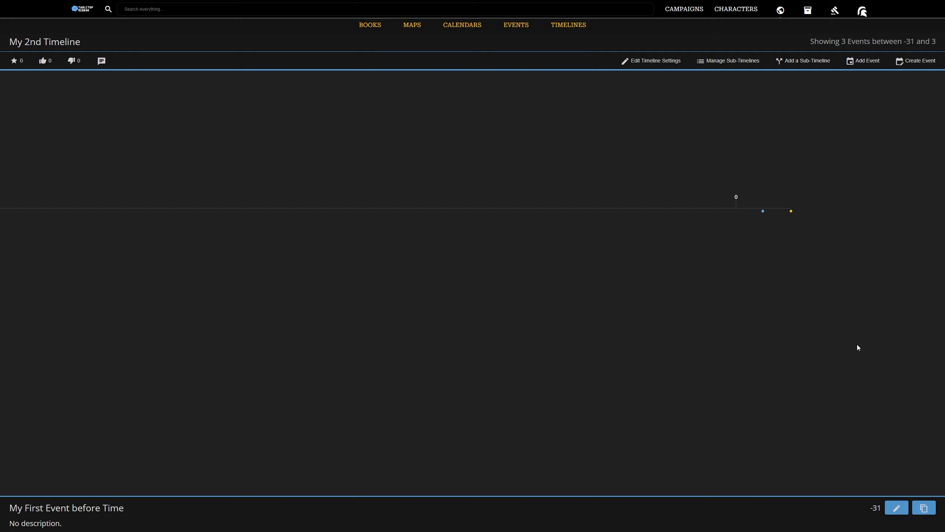
{"action": "left_click", "coordinate": [763, 212]}
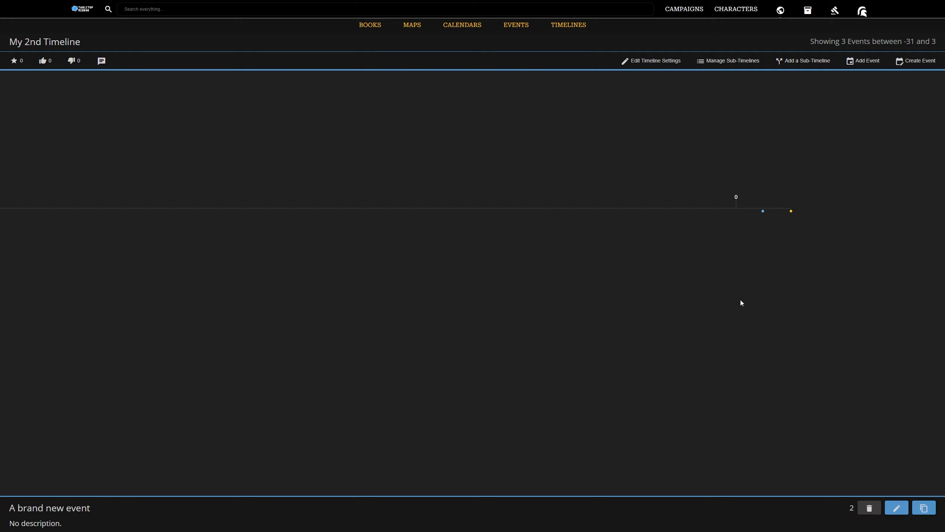
{"action": "left_click", "coordinate": [791, 212]}
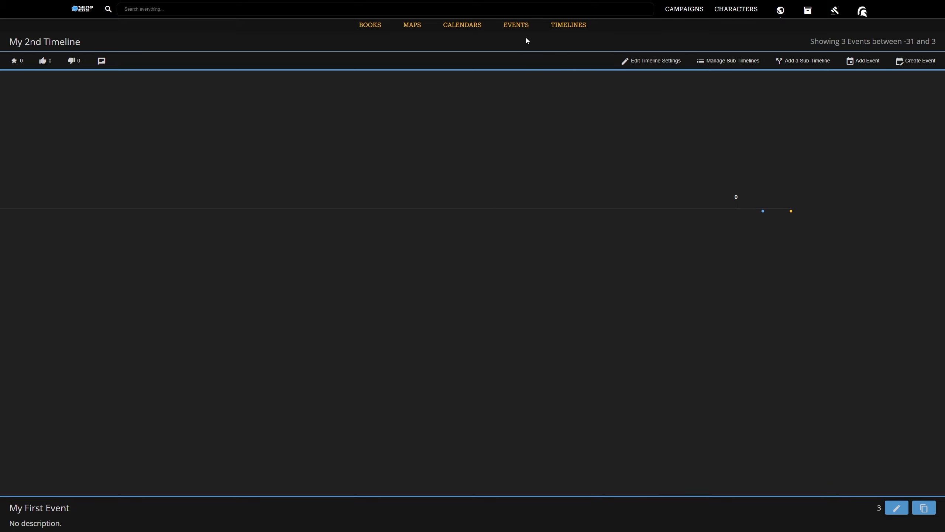
Edit A brand new event from the events list and enter the description "I moved this from day 2".
{"action": "left_click", "coordinate": [516, 26]}
{"action": "left_click", "coordinate": [177, 132]}
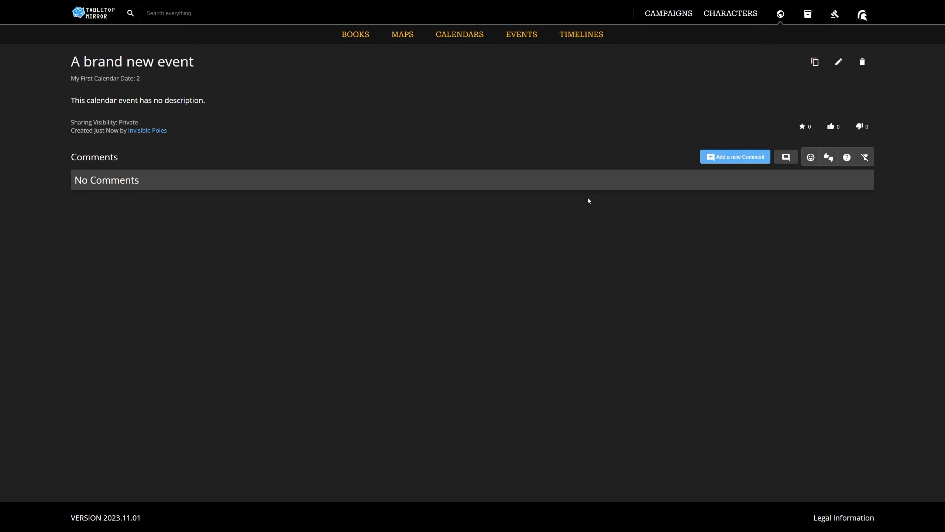
{"action": "left_click", "coordinate": [840, 62]}
{"action": "left_click", "coordinate": [315, 193]}
{"action": "type", "text": "I moved this from"}
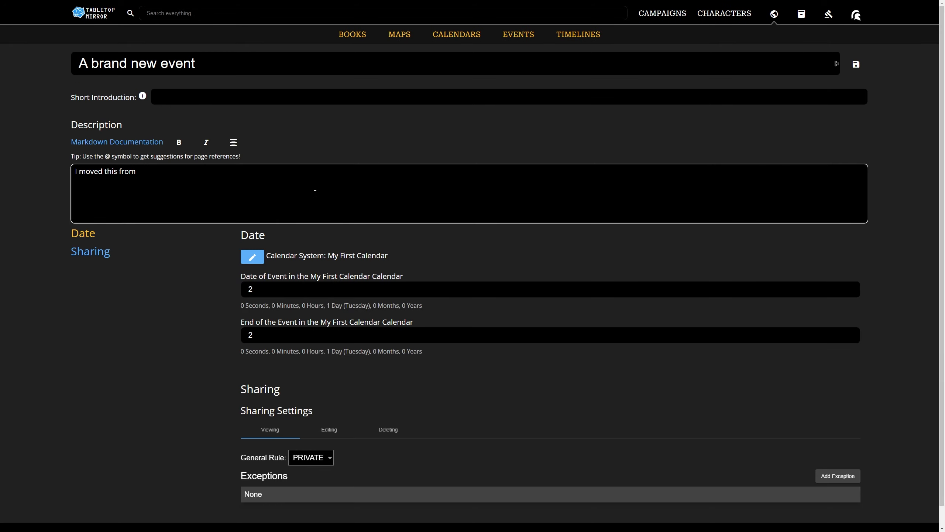
{"action": "type", "text": " day 2"}
Set the event's start and end dates to 1 in My First Calendar and save the event.
{"action": "left_click_drag", "start_coordinate": [260, 289], "coordinate": [249, 286]}
{"action": "type", "text": "1"}
{"action": "left_click_drag", "start_coordinate": [263, 336], "coordinate": [227, 336]}
{"action": "type", "text": "1"}
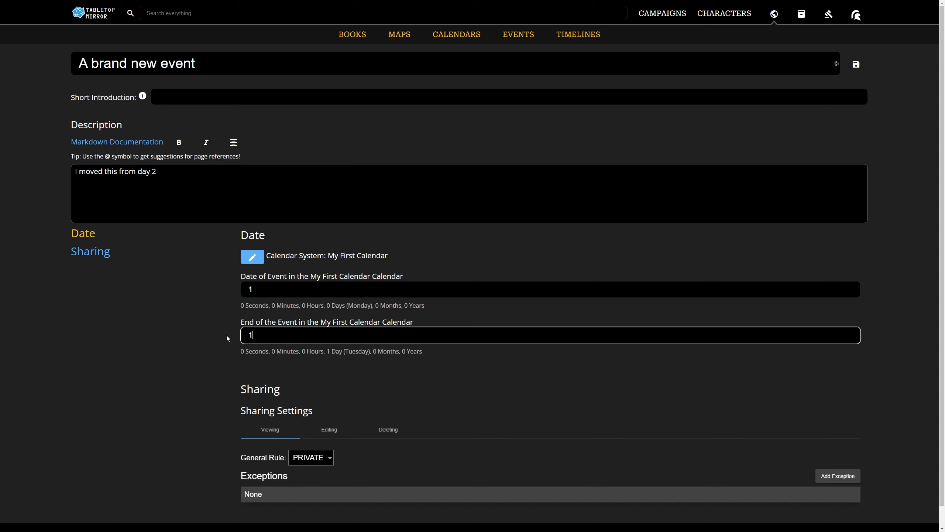
{"action": "left_click", "coordinate": [227, 336]}
{"action": "left_click", "coordinate": [302, 461]}
{"action": "left_click", "coordinate": [336, 478]}
{"action": "left_click", "coordinate": [856, 65]}
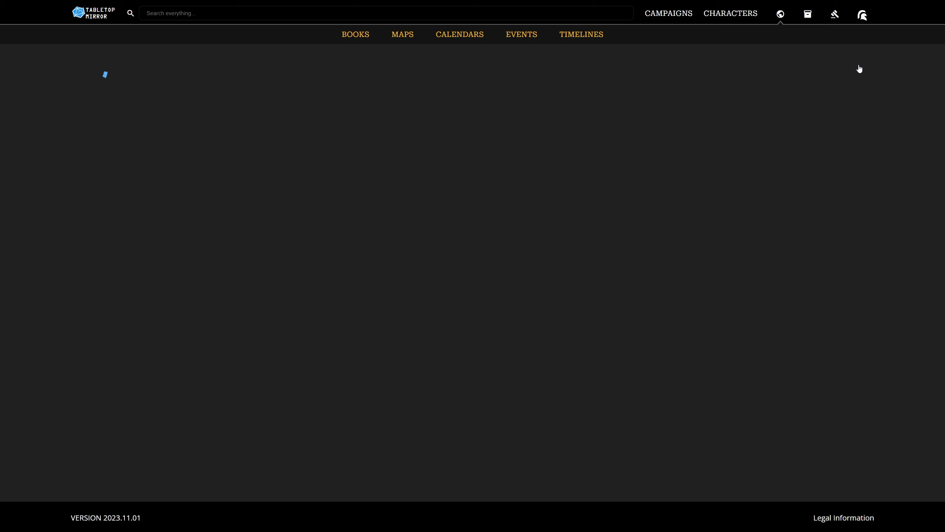
Reopen My 2nd Timeline and view the details of A brand new event.
{"action": "left_click", "coordinate": [579, 36]}
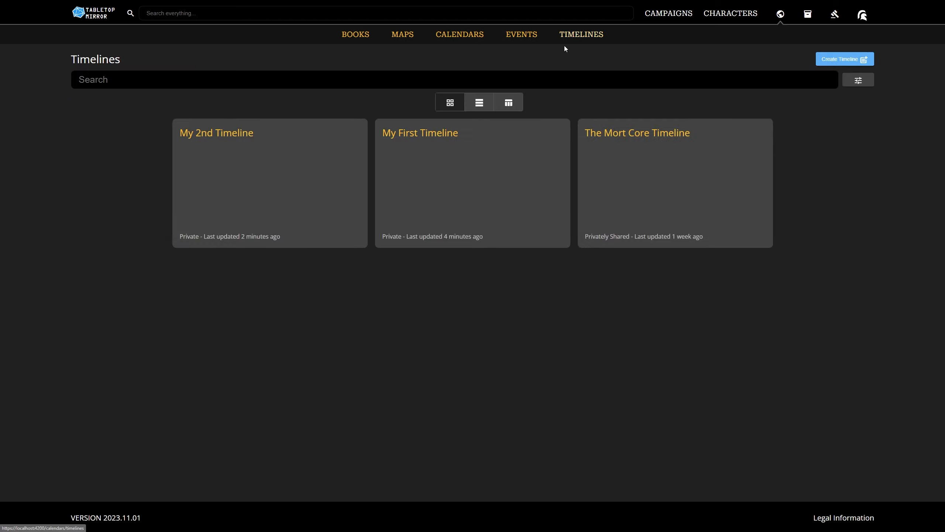
{"action": "left_click", "coordinate": [241, 133]}
{"action": "left_click", "coordinate": [871, 131]}
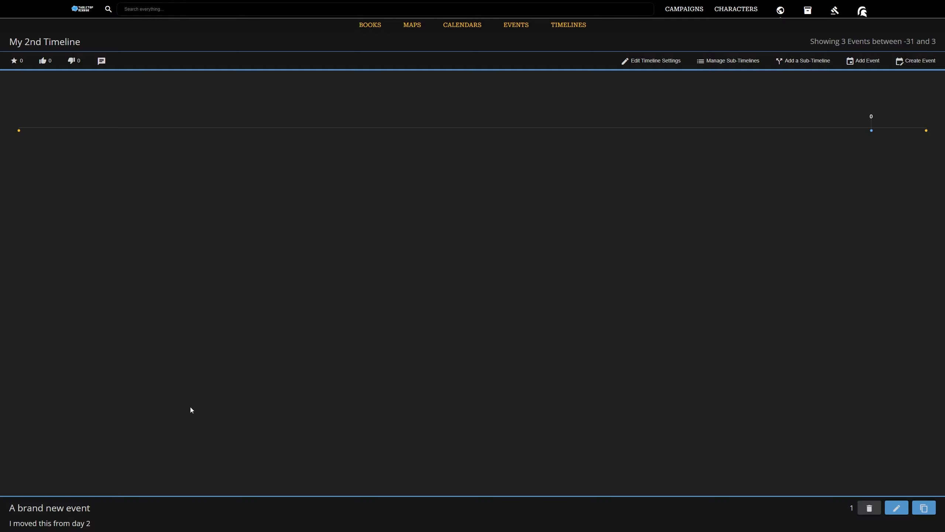